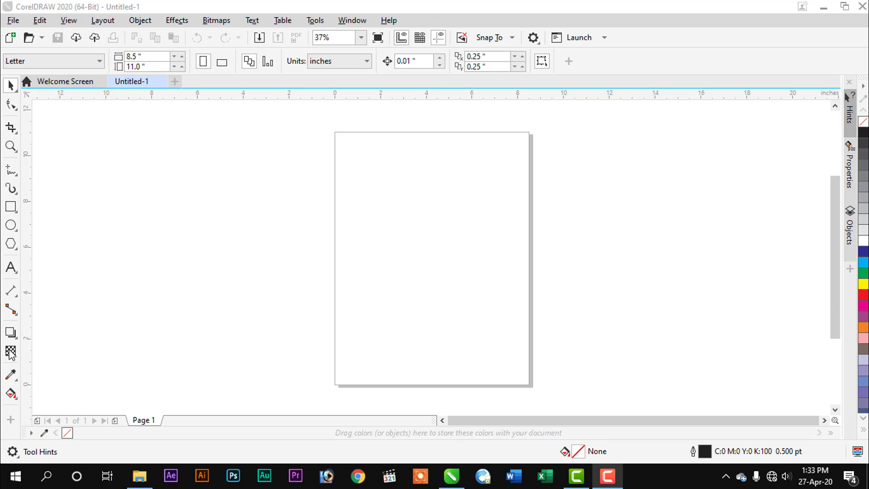
- Import the pictures 113-small and 2007_0613Chennai0090 from the Nature folder onto the page
left_click(11, 352)
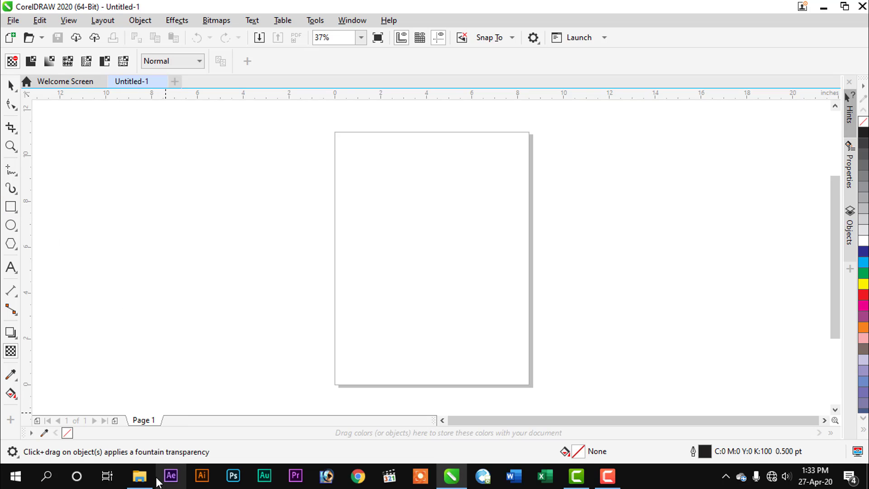
left_click(144, 477)
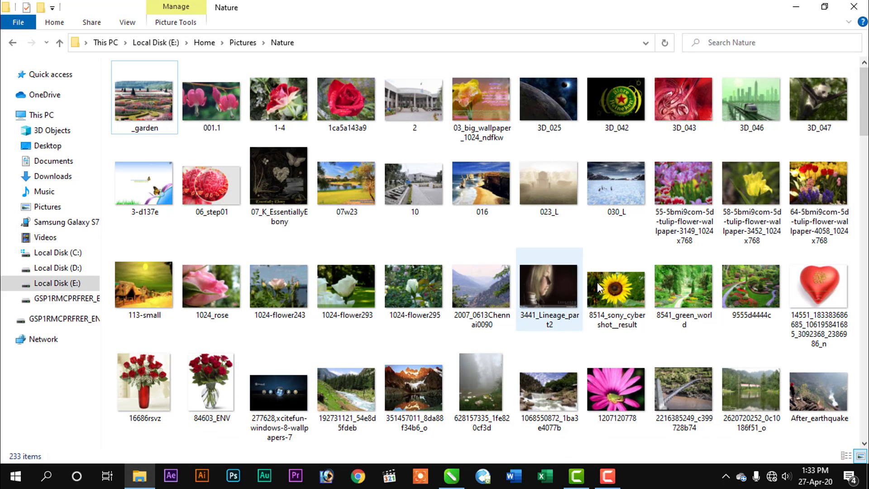
left_click_drag(150, 290, 415, 264)
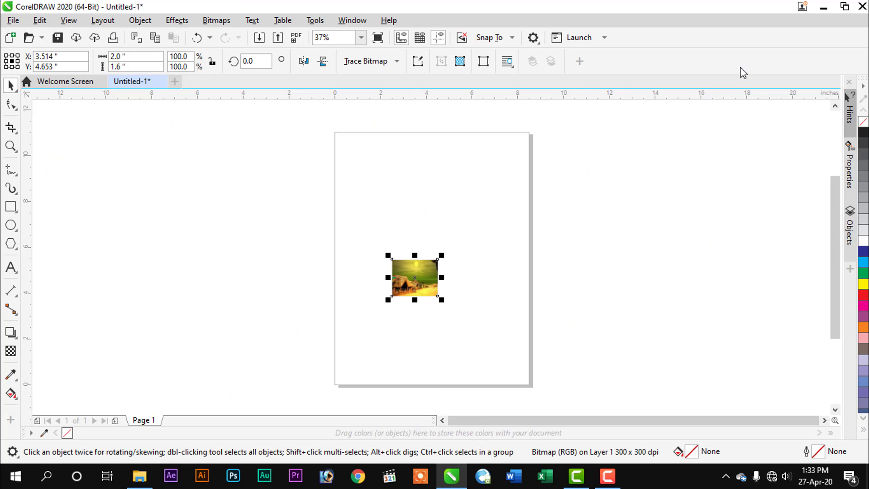
left_click(821, 9)
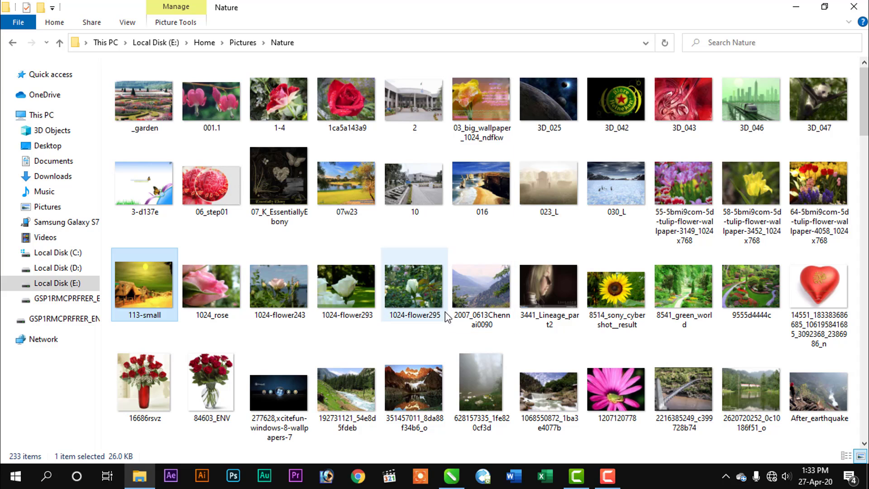
left_click(465, 328)
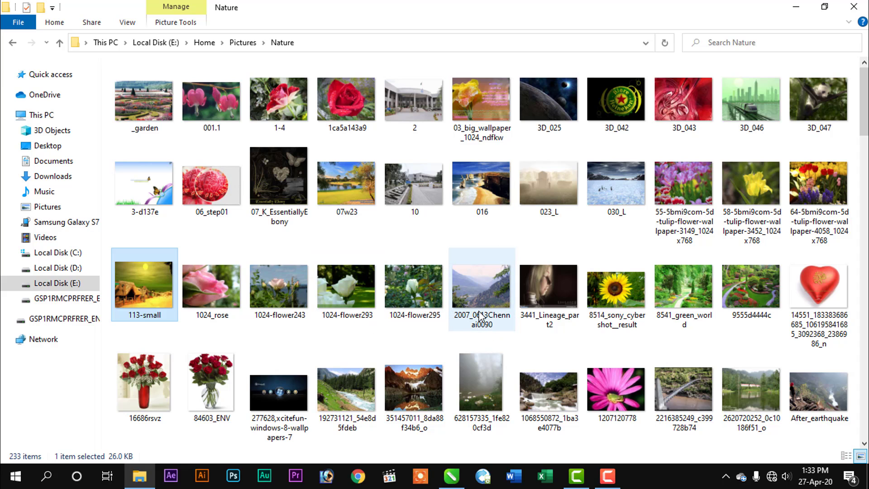
left_click_drag(480, 312, 606, 337)
- Enlarge the hut picture to about 7.56 × 6.04 inches and place it clear of the valley picture, over the page's left edge
left_click(401, 283)
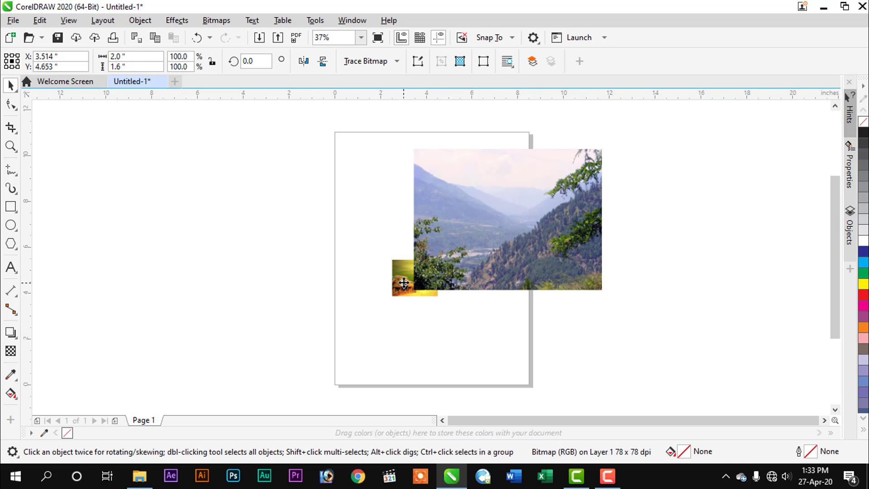
left_click_drag(401, 281, 393, 318)
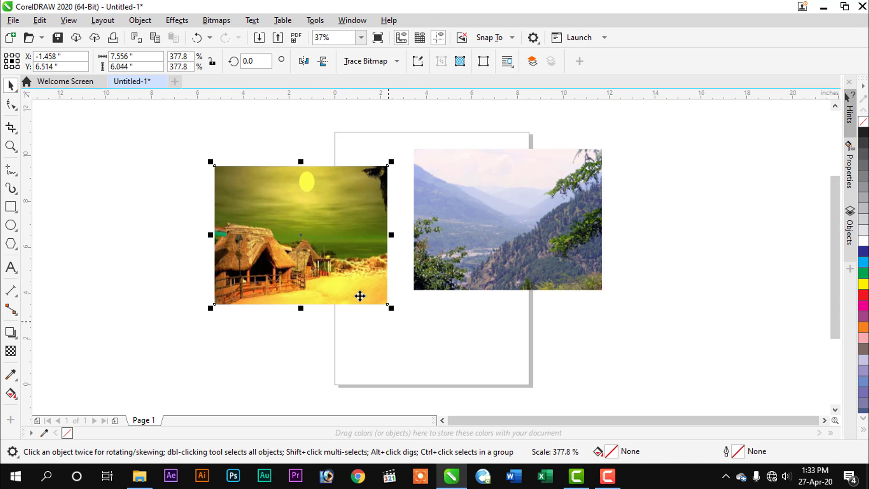
mouse_move(339, 256)
left_mouse_down()
mouse_move(393, 241)
mouse_move(335, 240)
mouse_move(342, 245)
left_mouse_up()
- Stack the hut picture above the lowered valley picture and resize it to about 8.19 × 6.83 inches to match the valley picture's width
left_click_drag(479, 249, 444, 357)
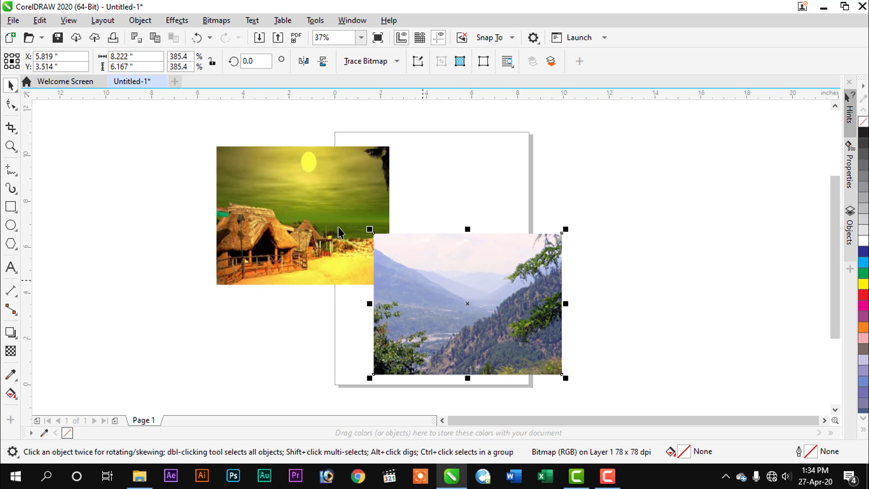
left_click(314, 210)
left_click_drag(313, 210, 473, 200)
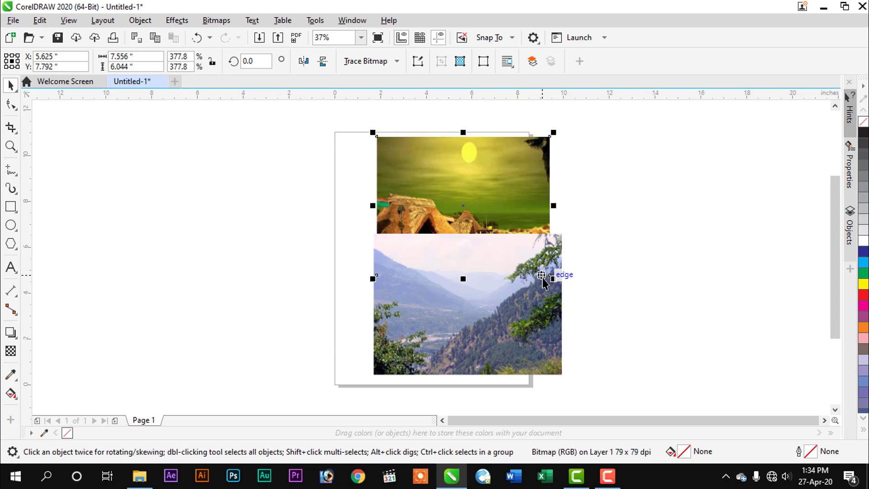
left_click_drag(553, 278, 566, 291)
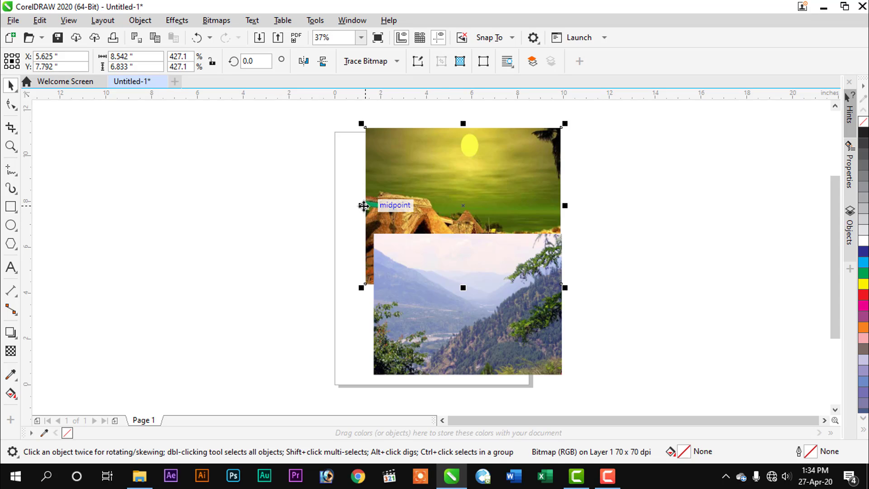
left_click_drag(388, 202, 420, 197)
left_click(582, 228)
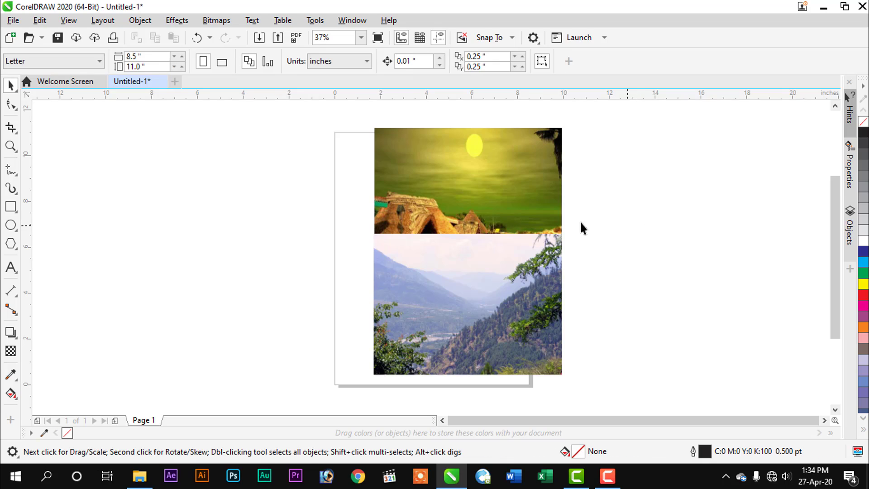
- Bring the hut picture to the front and move it down slightly so it overlaps more of the valley picture
left_click(479, 194)
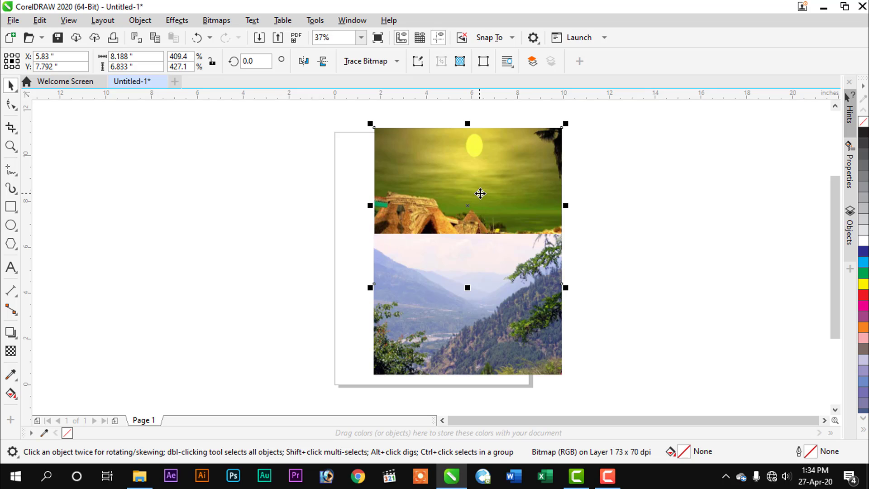
key("shift+Page_Up")
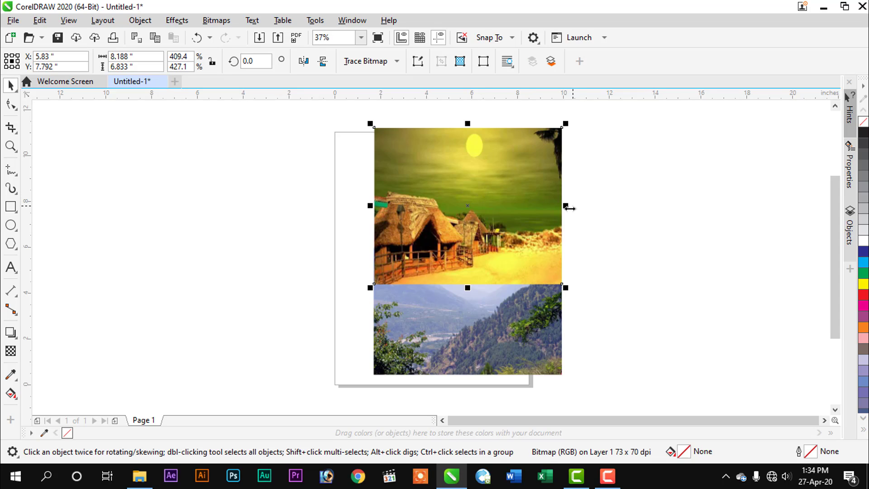
left_click_drag(509, 203, 507, 214)
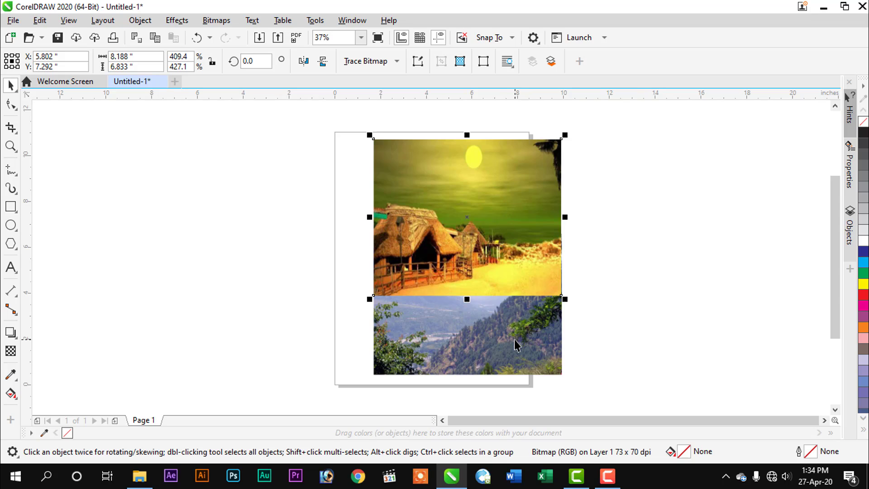
- Apply a uniform transparency of 57 to the hut picture
left_click(11, 351)
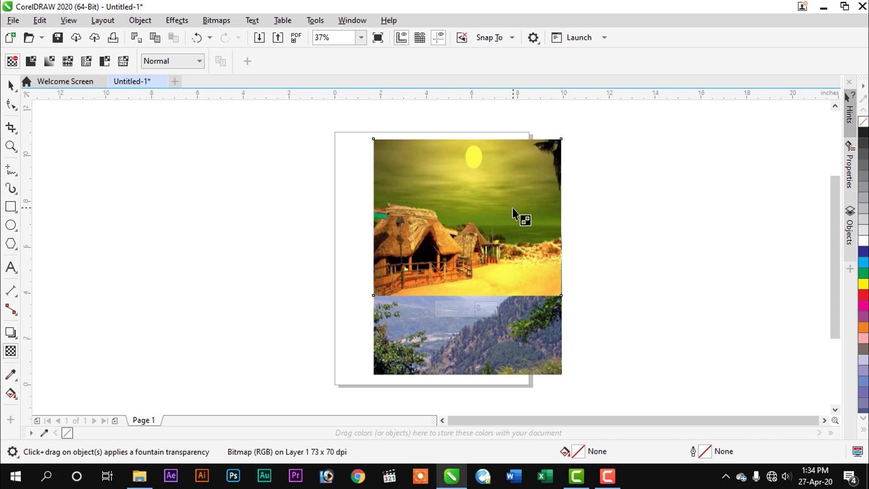
left_click(29, 62)
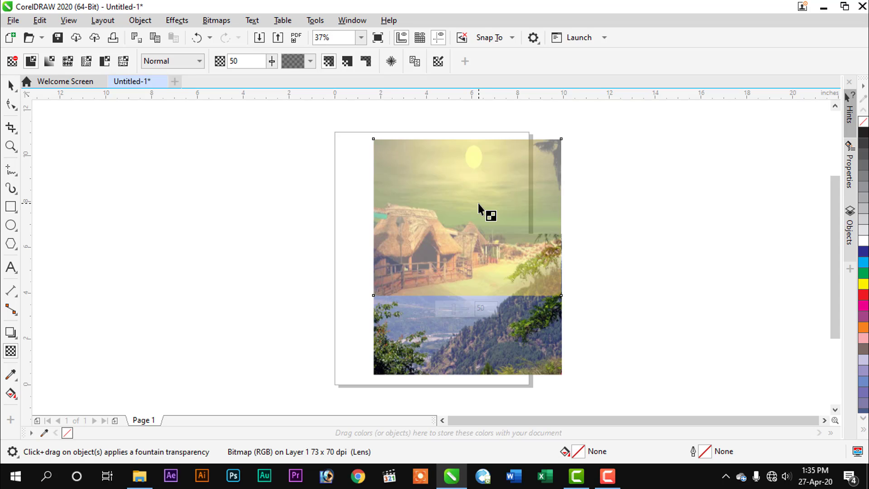
mouse_move(455, 313)
left_mouse_down()
mouse_move(471, 311)
mouse_move(447, 312)
mouse_move(462, 310)
left_mouse_up()
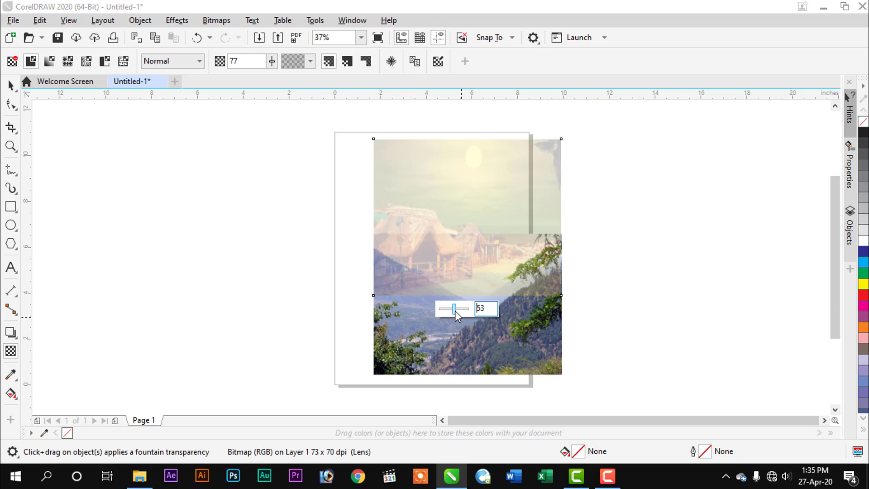
left_click_drag(455, 310, 454, 310)
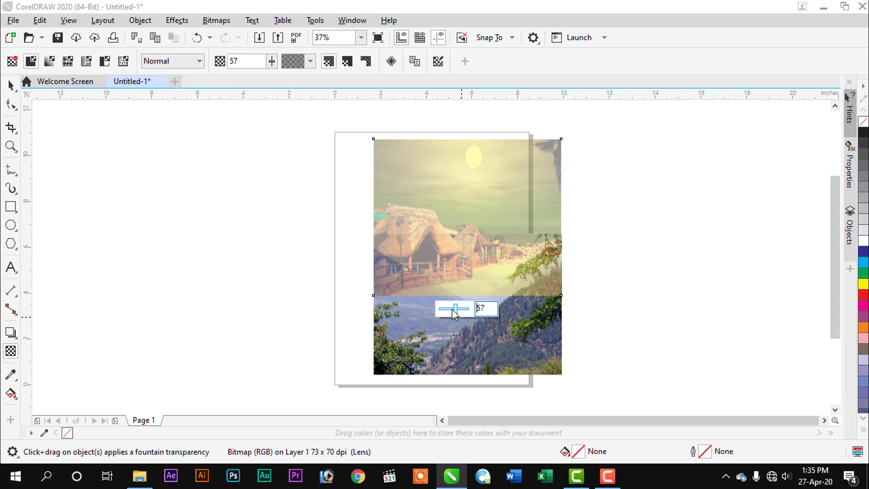
left_click(281, 219)
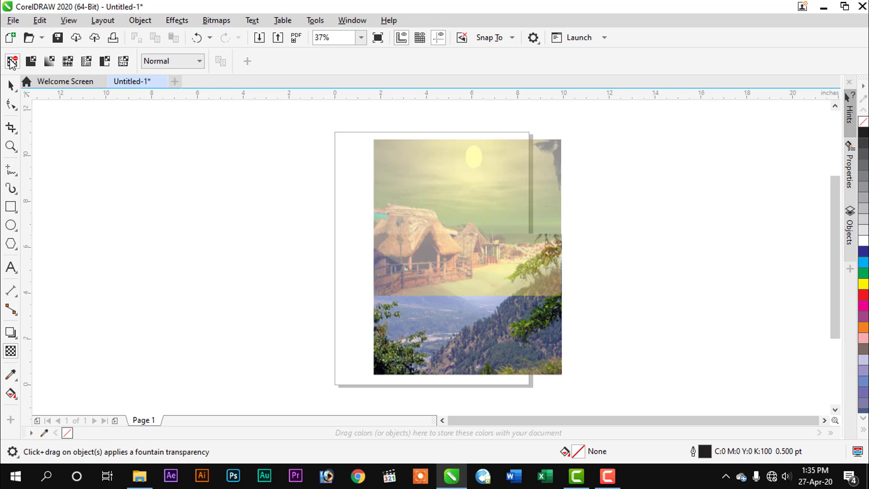
- Remove the uniform transparency from the hut picture
left_click(408, 238)
left_click(12, 61)
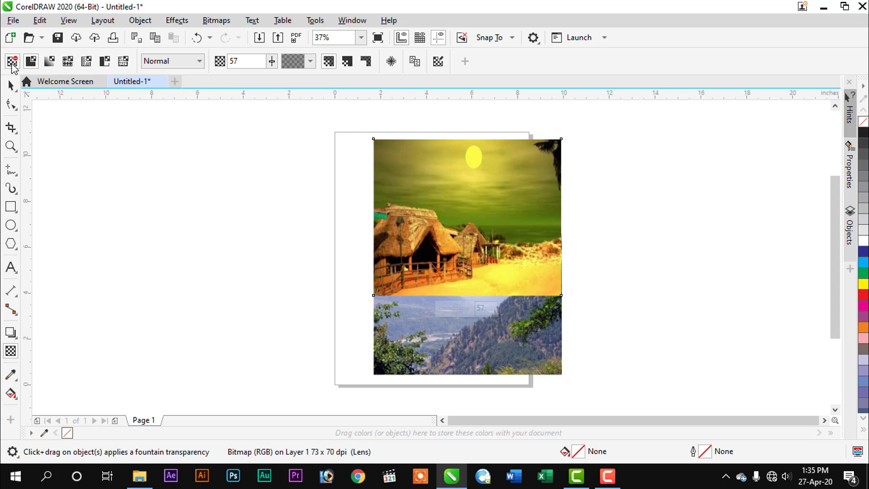
- Apply a linear fountain transparency to the hut picture and direct it vertically, from fully transparent at the upper edge to opaque at the lower edge
left_click(53, 62)
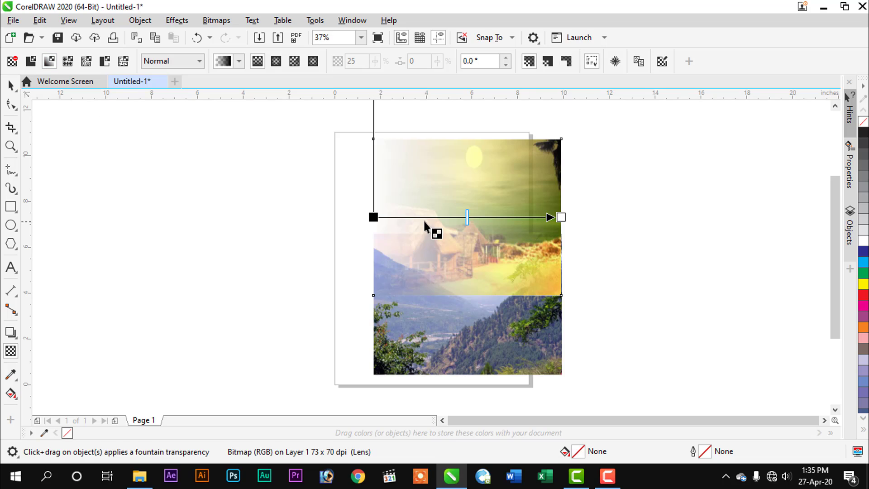
left_click_drag(374, 217, 560, 372)
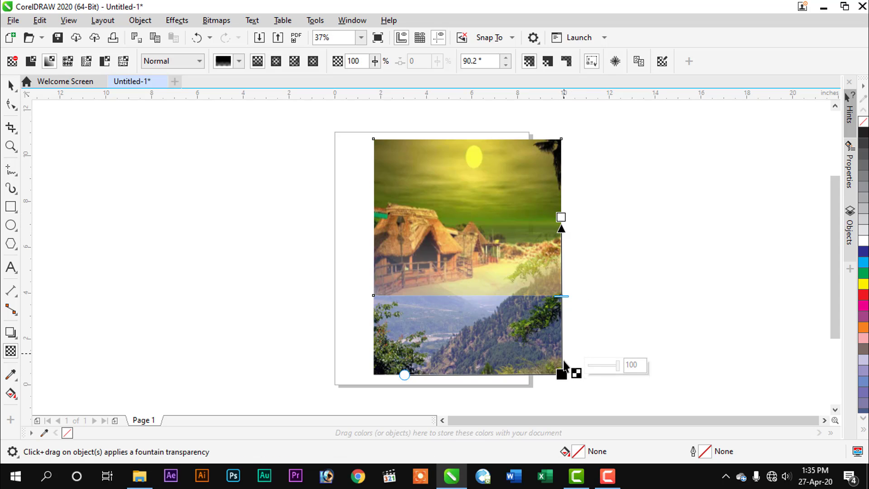
left_click_drag(562, 372, 459, 138)
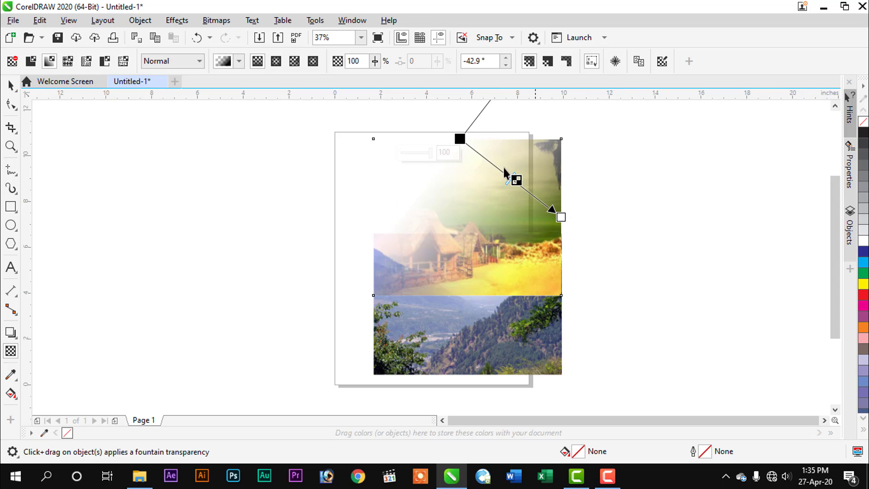
left_click(459, 137)
left_click_drag(561, 216, 459, 303)
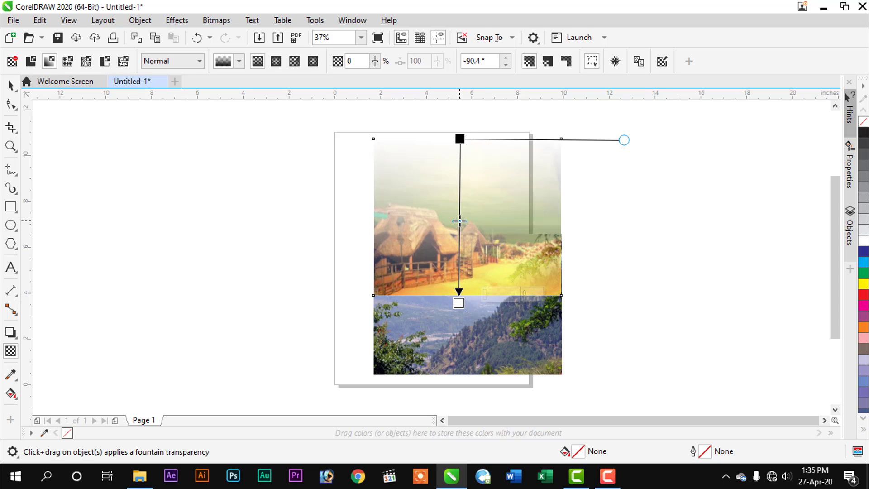
mouse_move(460, 221)
left_mouse_down()
mouse_move(457, 170)
mouse_move(460, 236)
mouse_move(460, 171)
mouse_move(462, 218)
left_mouse_up()
- Reverse the fountain transparency to fade the hut picture downward, with the 100% transparent node just below its lower edge
mouse_move(459, 138)
left_mouse_down()
mouse_move(380, 272)
mouse_move(473, 312)
mouse_move(456, 310)
mouse_move(459, 331)
mouse_move(453, 145)
mouse_move(460, 139)
left_mouse_up()
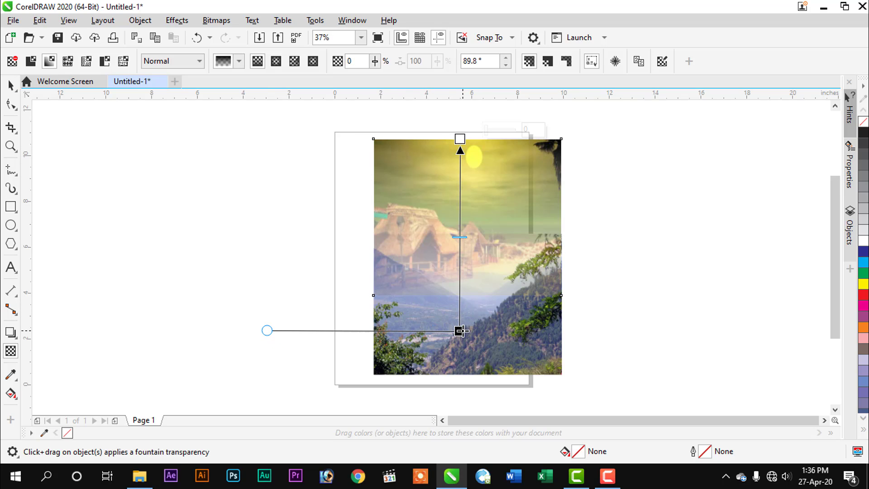
left_click_drag(459, 331, 459, 314)
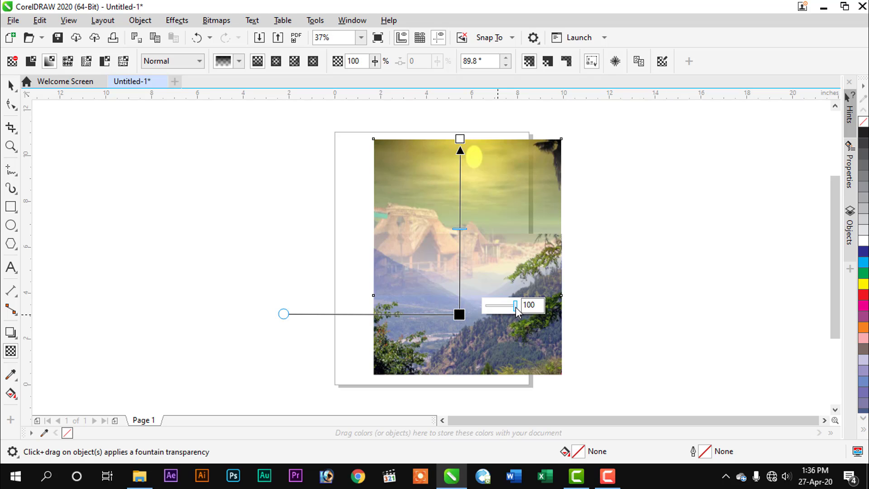
mouse_move(516, 307)
left_mouse_down()
mouse_move(495, 307)
mouse_move(518, 309)
left_mouse_up()
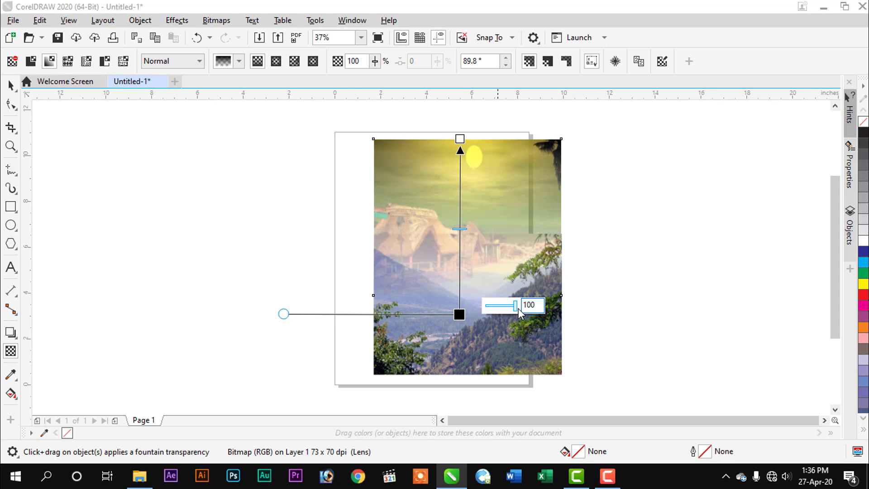
mouse_move(459, 313)
left_mouse_down()
mouse_move(461, 281)
mouse_move(457, 311)
left_mouse_up()
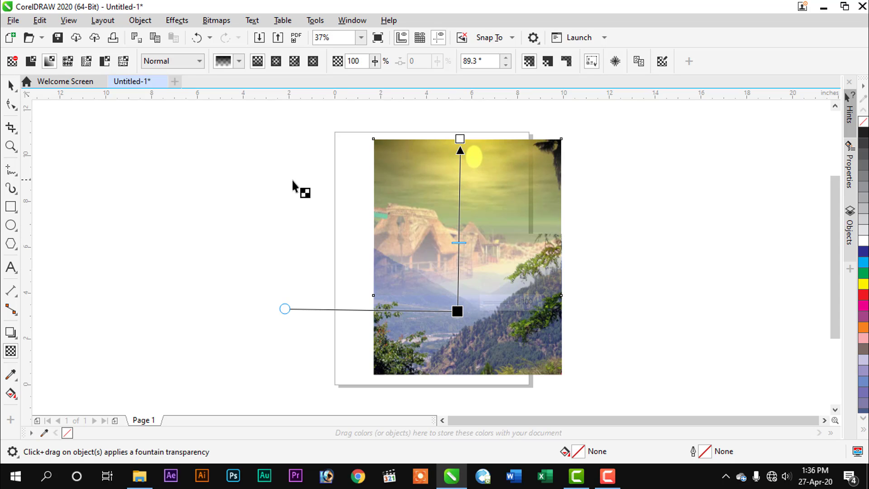
- With nothing selected, set the document's default merge mode for graphic objects to Color
left_click(212, 197)
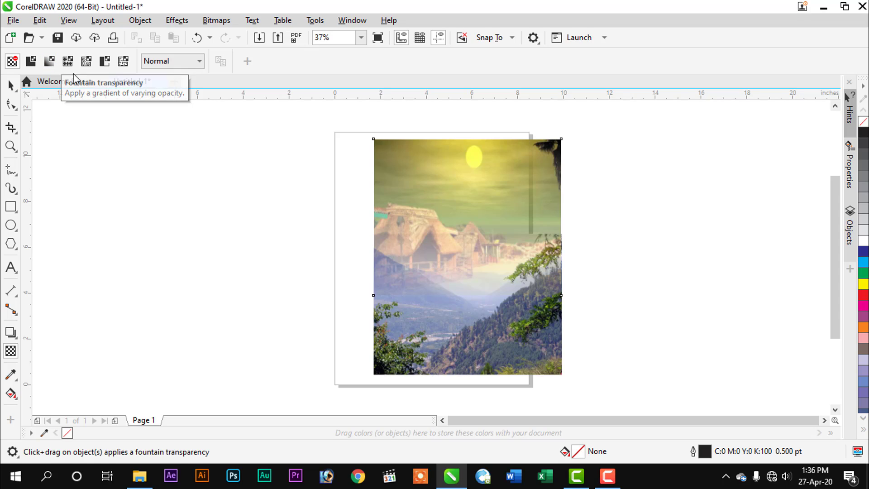
left_click(180, 64)
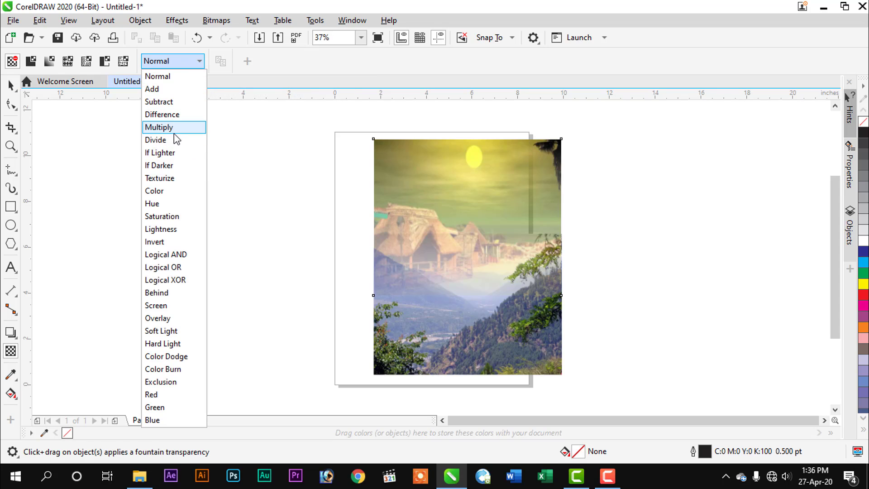
left_click(158, 191)
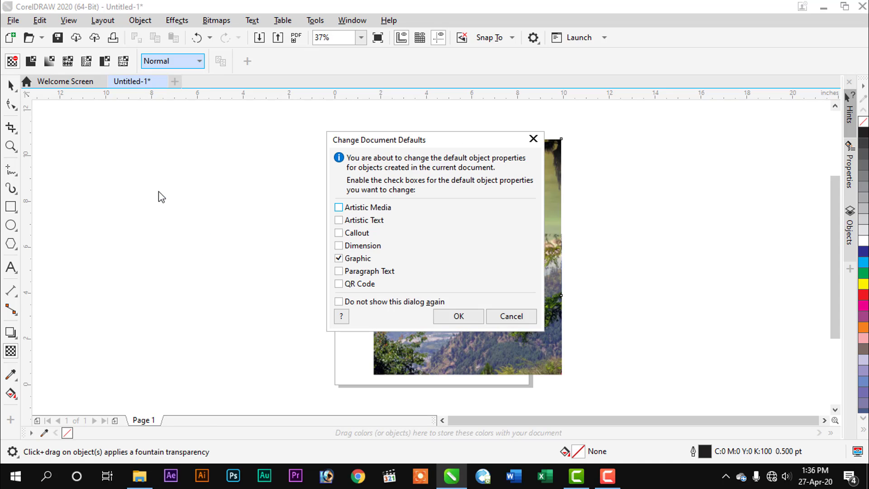
left_click(469, 318)
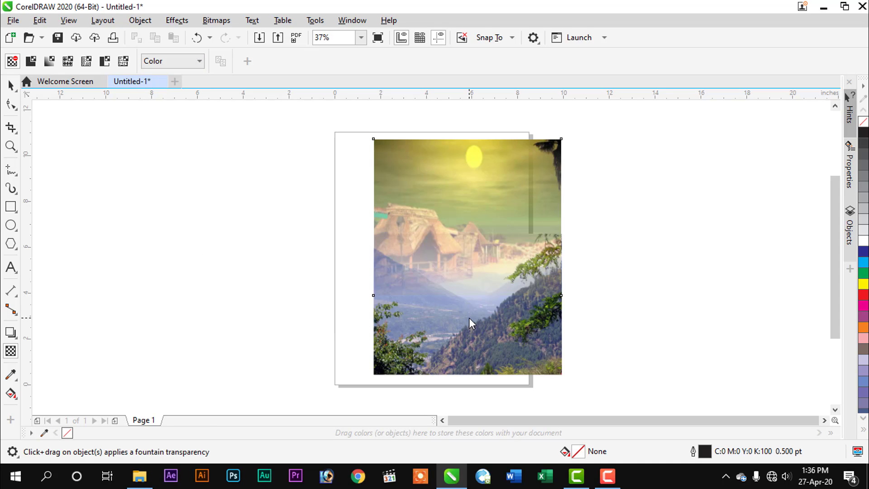
- Set the default merge mode for graphic objects back to Normal and reselect the hut picture
left_click(193, 62)
left_click(181, 78)
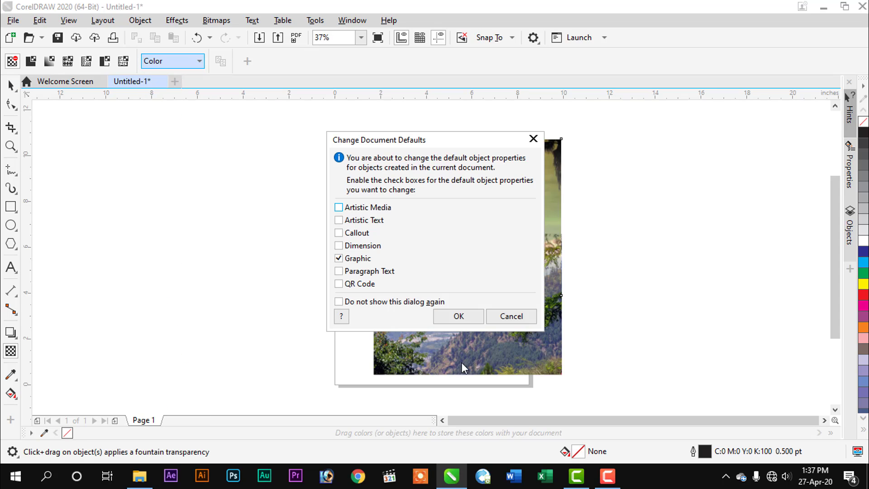
left_click(460, 316)
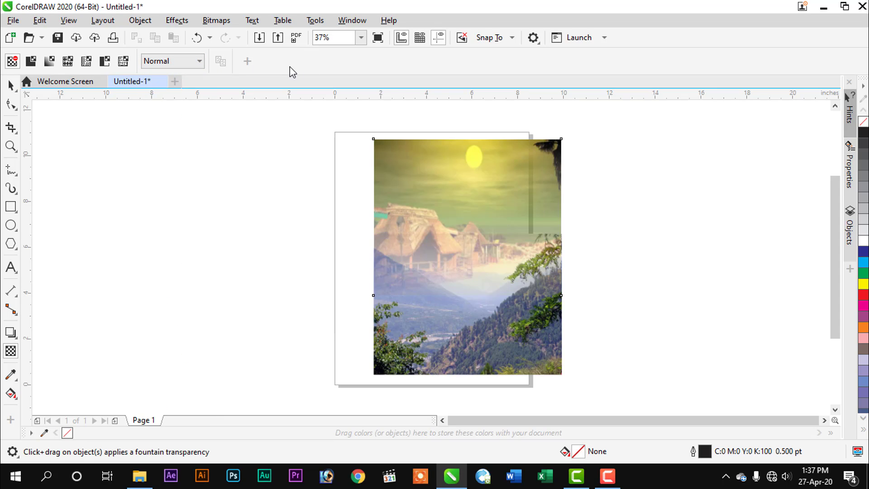
left_click(422, 176)
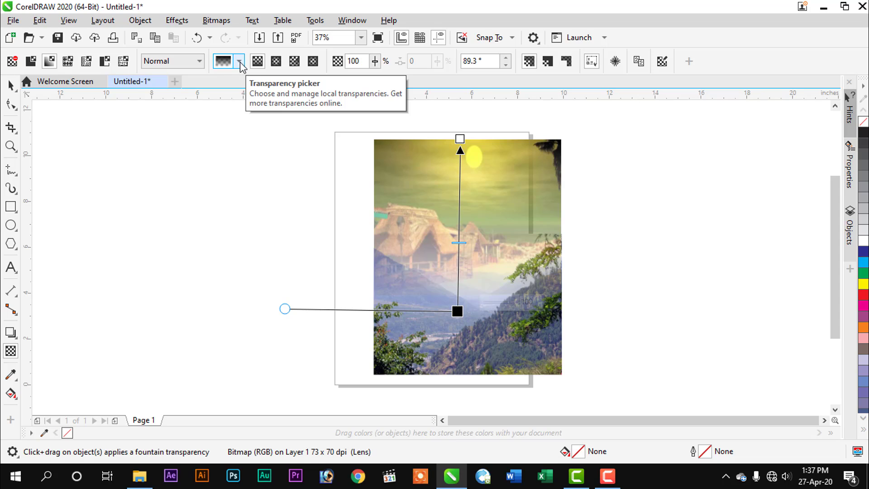
- Try the second preset fountain transparency on the hut picture and replace it with the third preset
left_click(239, 62)
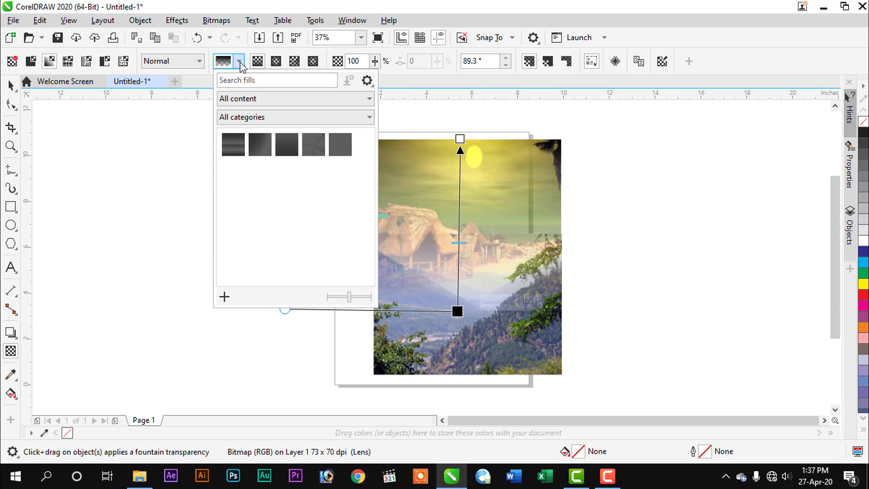
left_click(266, 99)
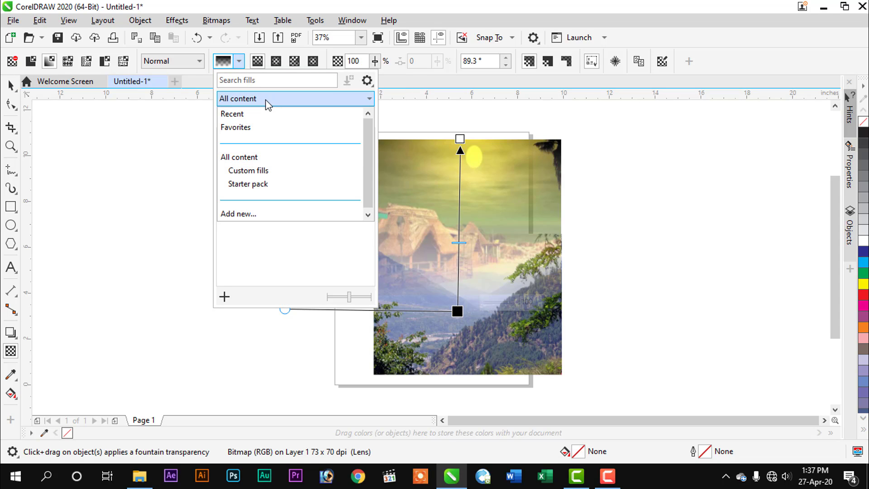
left_click(291, 241)
left_click(269, 143)
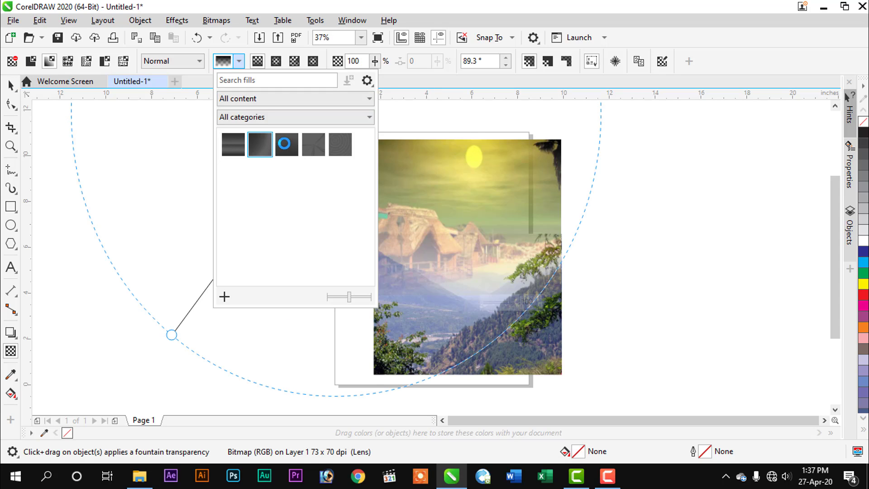
left_click(286, 145)
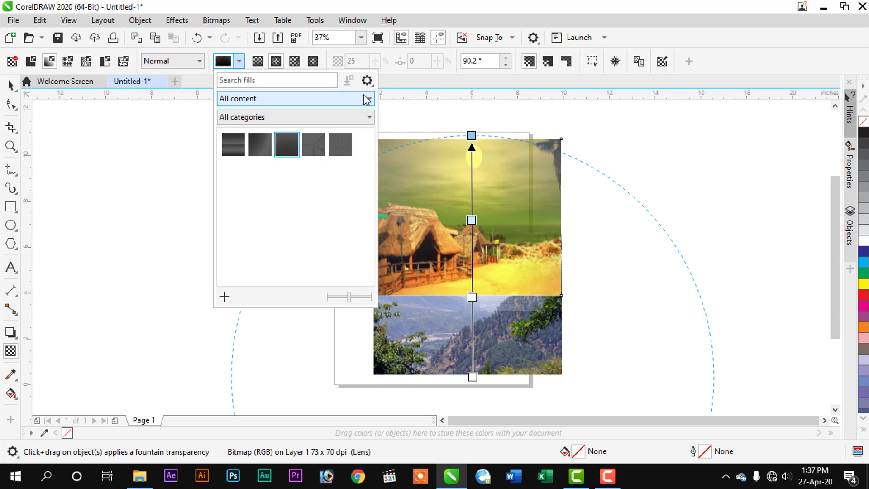
left_click(408, 111)
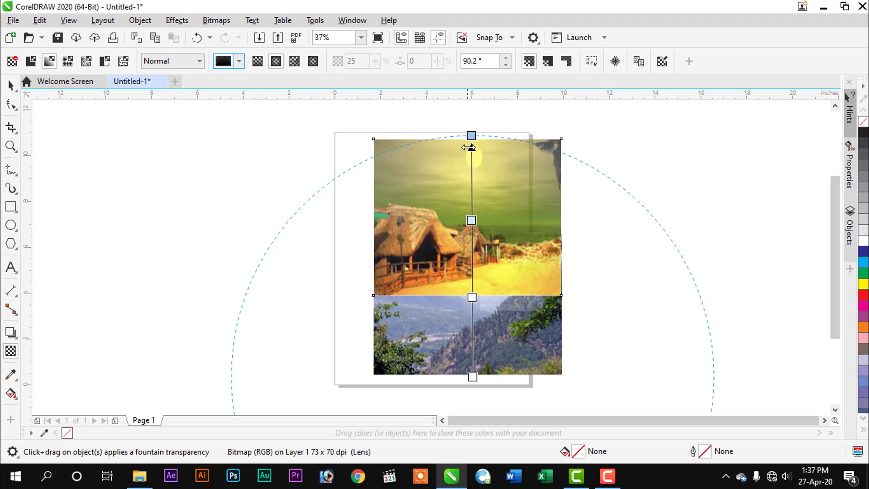
- Reshape the preset's elliptical fade by centring it on the sun and placing its outer node just above the huts
left_click_drag(471, 136, 435, 244)
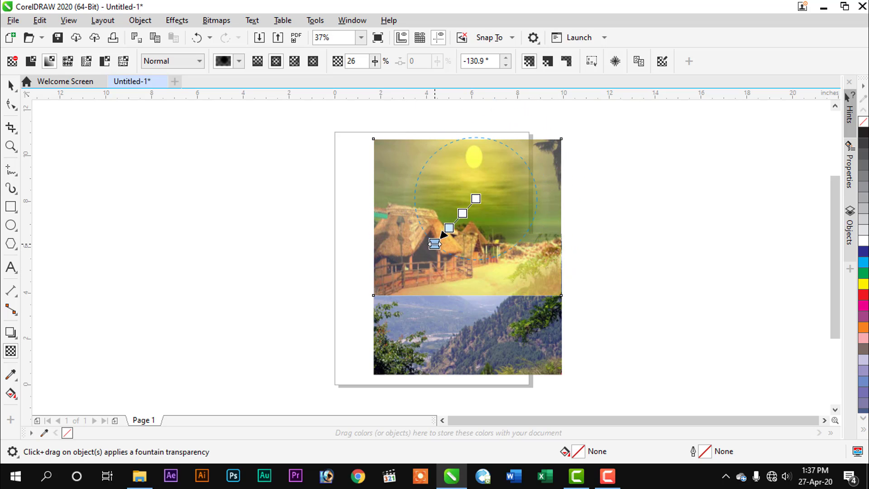
left_click_drag(476, 199, 476, 157)
left_click_drag(437, 244, 438, 192)
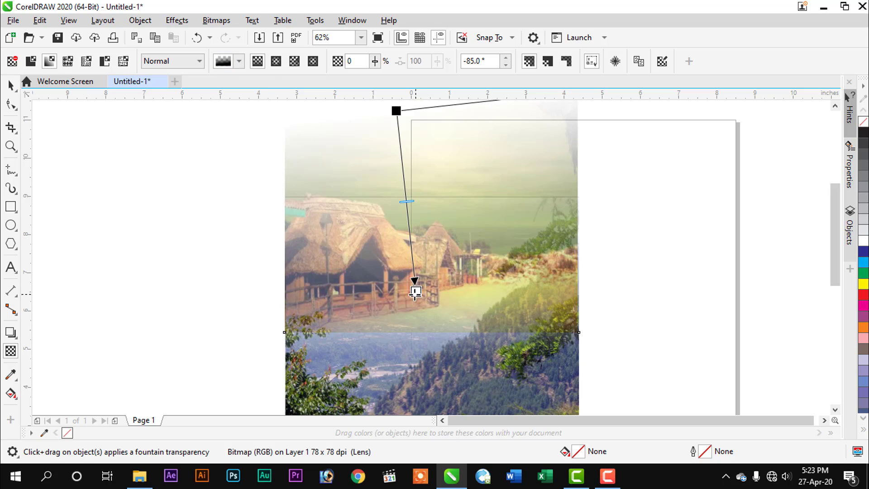
- Straighten the hut picture's linear fountain transparency to -90° and convert it to an elliptical fountain transparency
left_click_drag(415, 290, 396, 290)
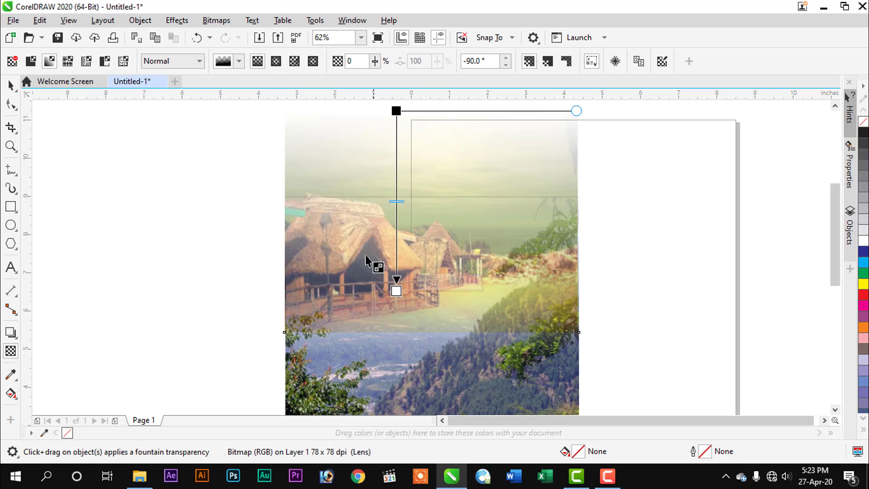
left_click(276, 61)
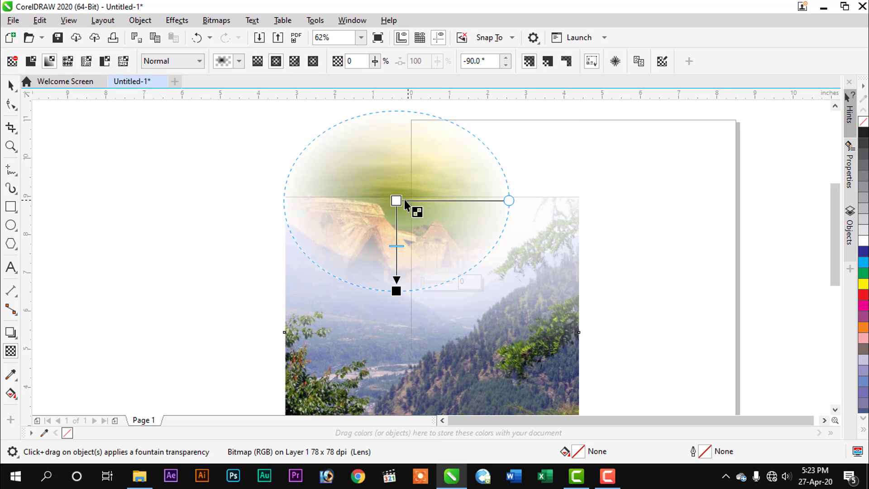
- Reshape the elliptical transparency into a rounder fade centred on the sun, with its 100% node over the large hut's roof
left_click_drag(396, 198, 450, 210)
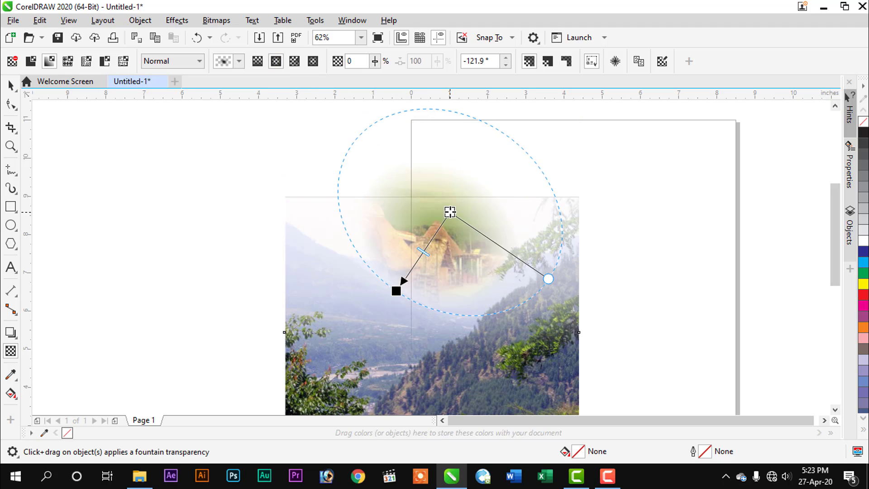
left_click_drag(396, 291, 374, 305)
left_click_drag(567, 306, 527, 282)
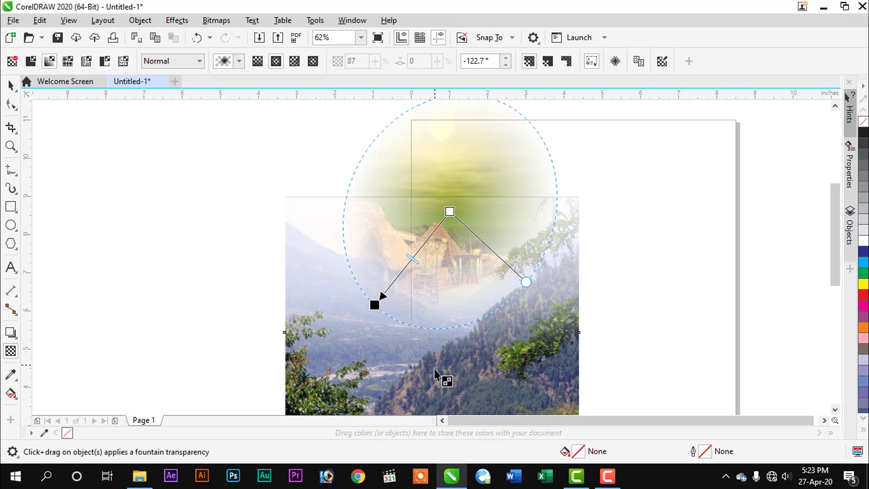
left_click_drag(450, 210, 436, 123)
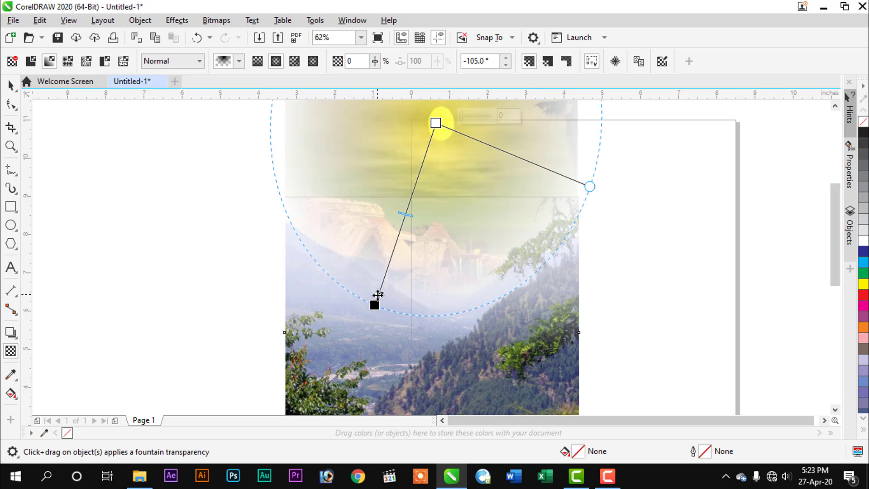
left_click_drag(378, 295, 374, 255)
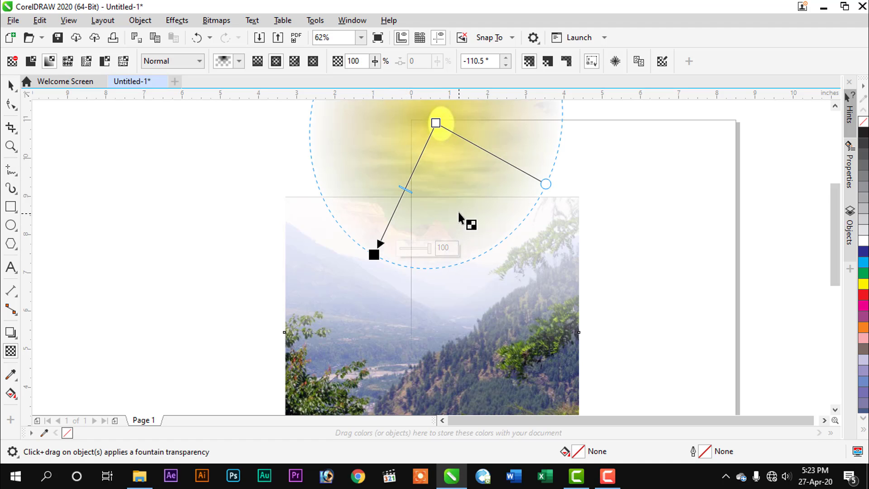
- Apply a conical fountain transparency to the picture, centred on the small hut, and rotate it to -150.5°
left_click_drag(833, 193, 838, 182)
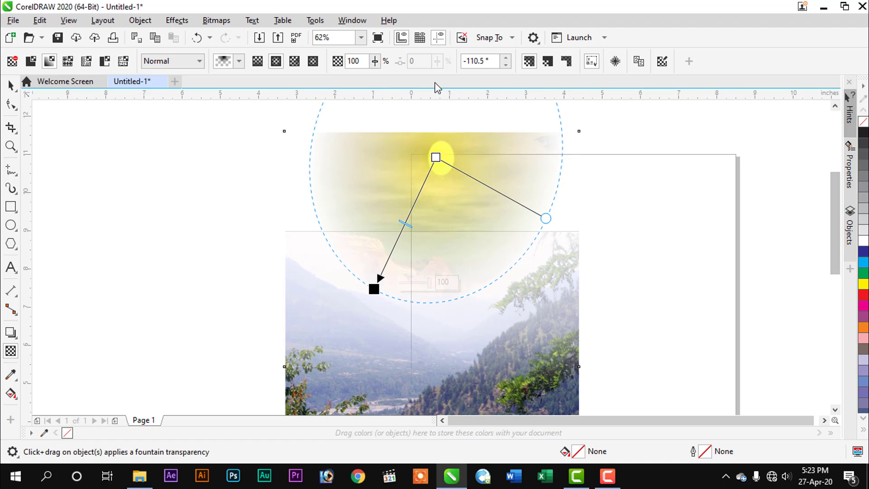
left_click(295, 61)
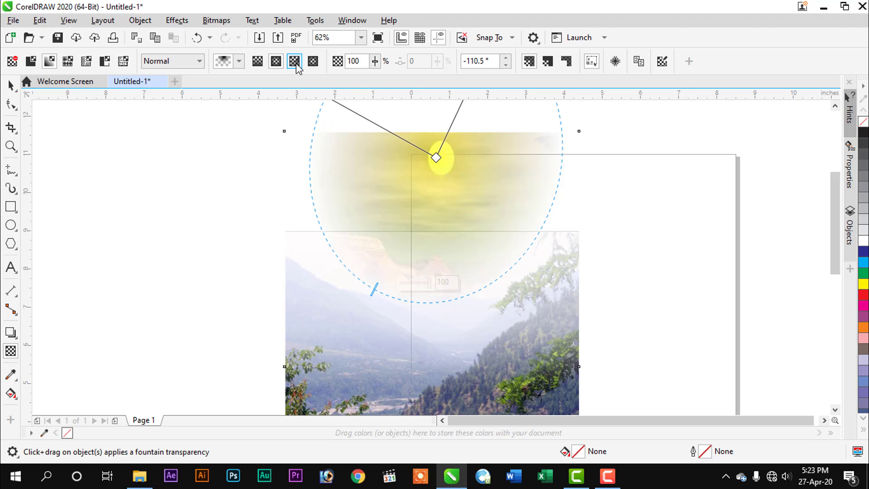
left_click_drag(435, 157, 443, 277)
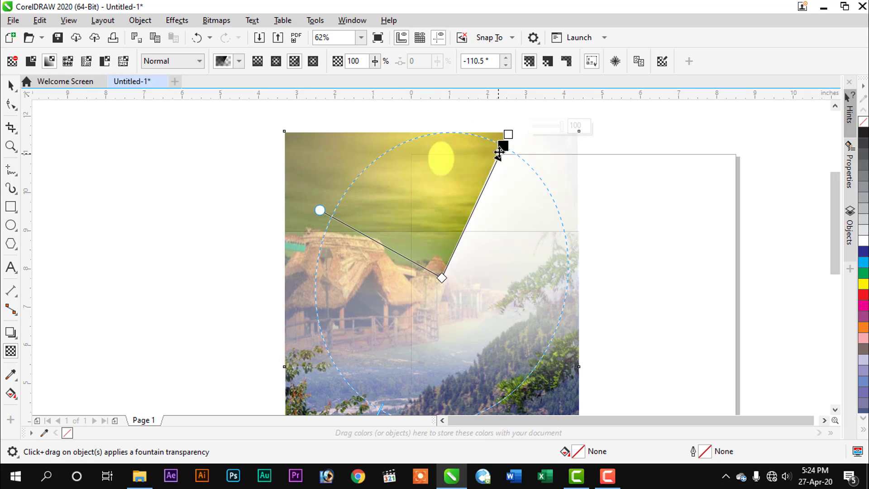
mouse_move(320, 210)
left_mouse_down()
mouse_move(307, 322)
mouse_move(330, 202)
left_mouse_up()
left_click_drag(500, 147, 544, 231)
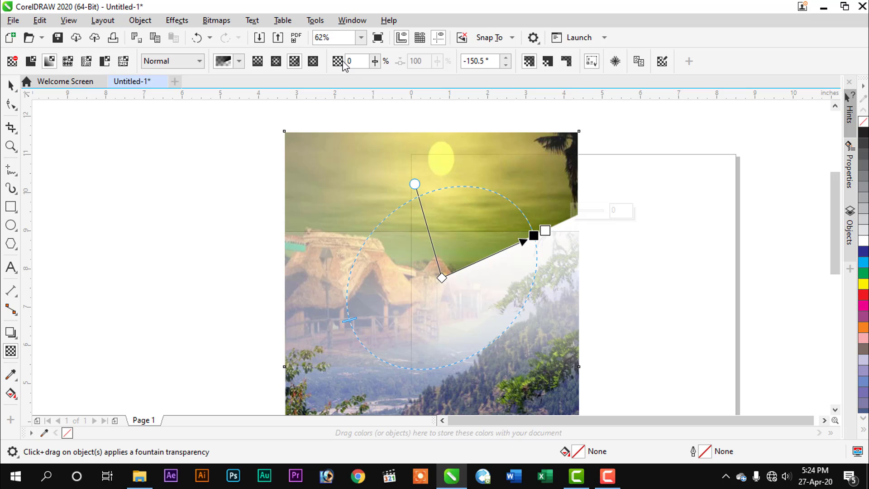
- Raise the transparency of the conical fountain's 0% node to 48% and further to 66%
left_click(349, 67)
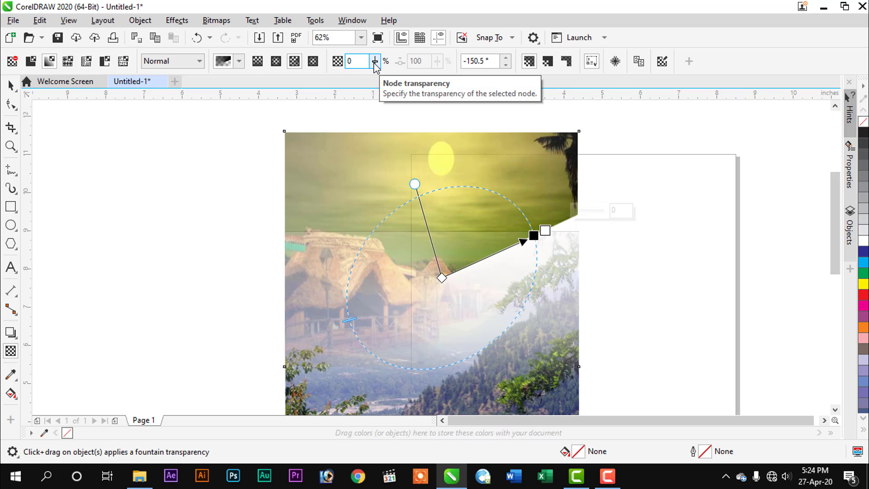
left_click(375, 63)
left_click_drag(375, 78, 401, 77)
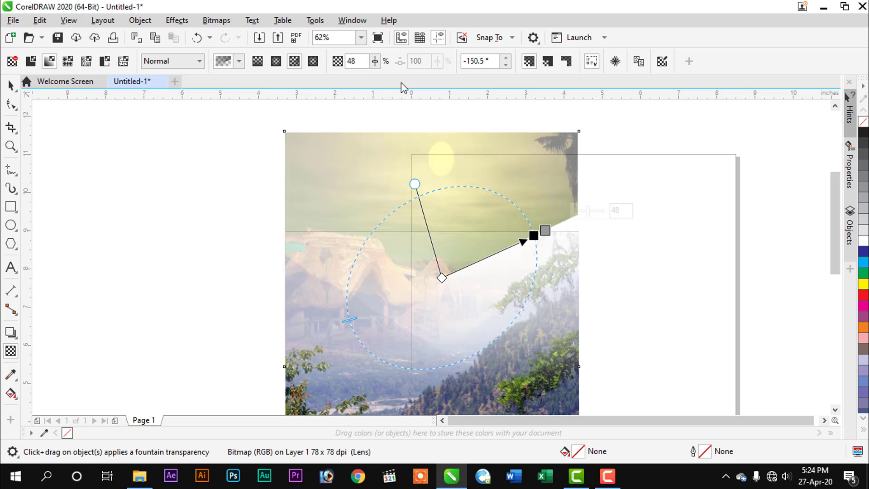
left_click(375, 62)
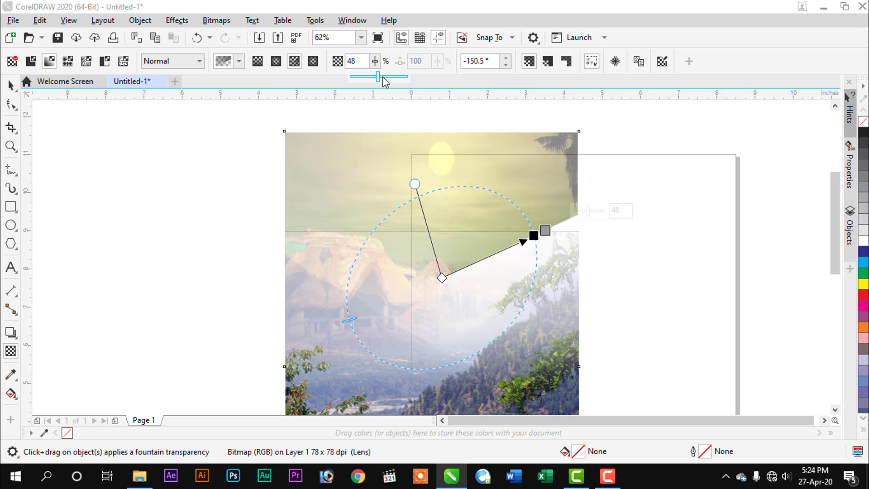
left_click_drag(379, 79, 388, 79)
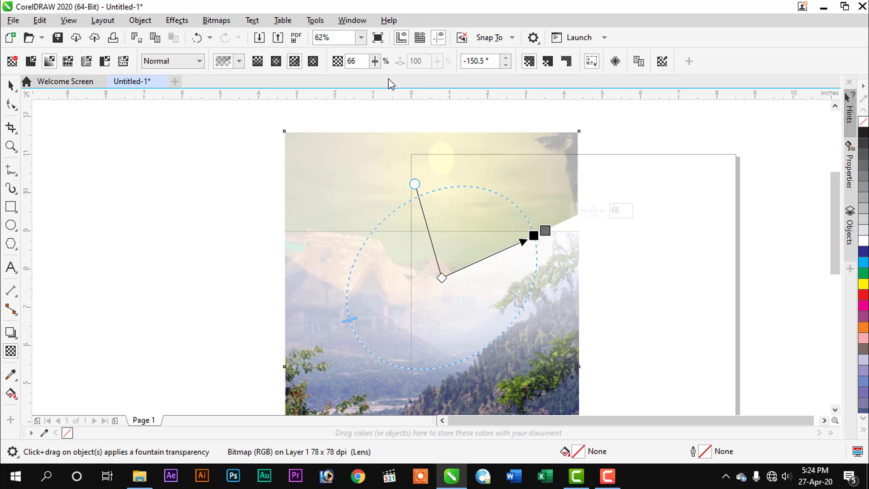
- Rotate the conical transparency to -142.5° and on to -128.4°, keeping it applied to both fill and outline
left_click(506, 59)
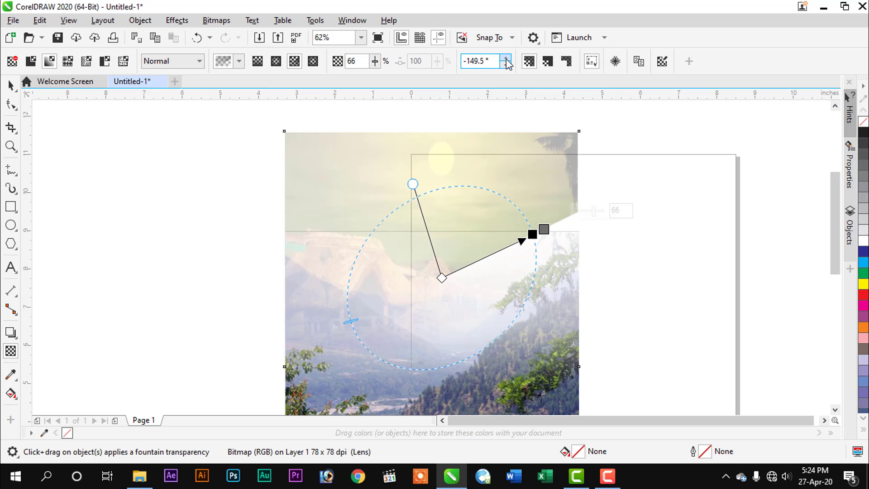
left_click(506, 59)
left_click(506, 59)
left_click(506, 59)
left_click(506, 60)
left_click(506, 59)
left_click(506, 60)
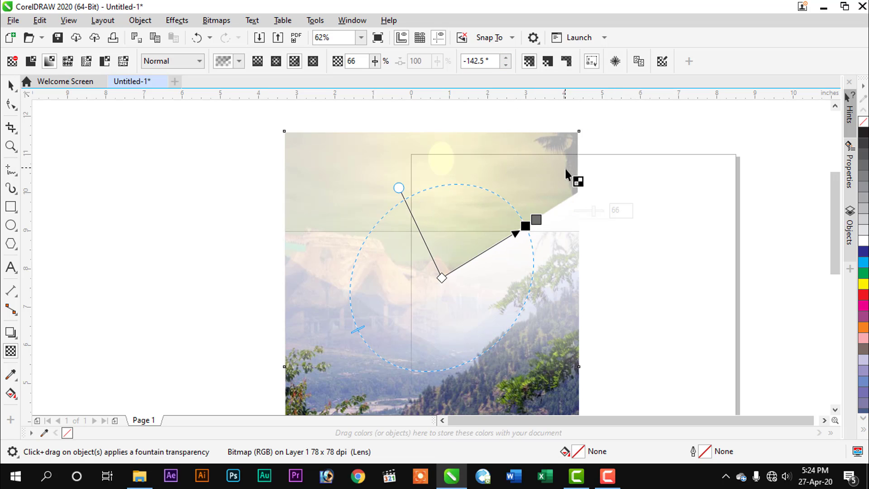
left_click_drag(536, 219, 520, 197)
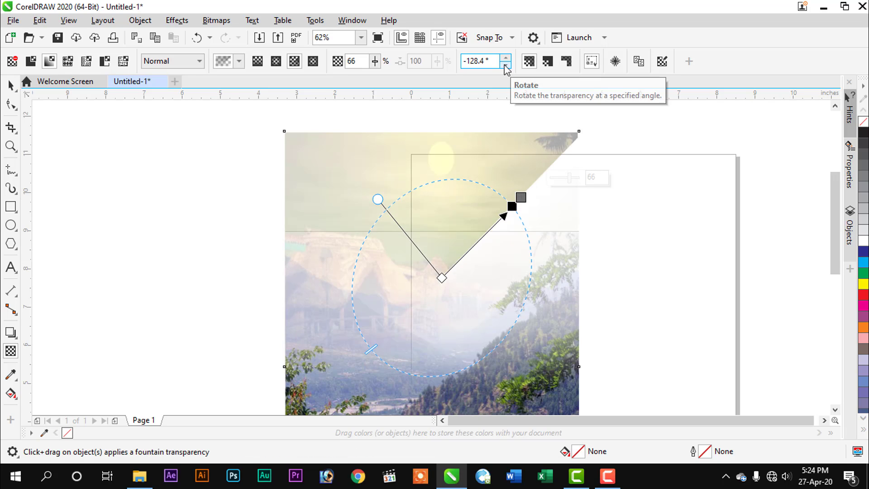
left_click(529, 62)
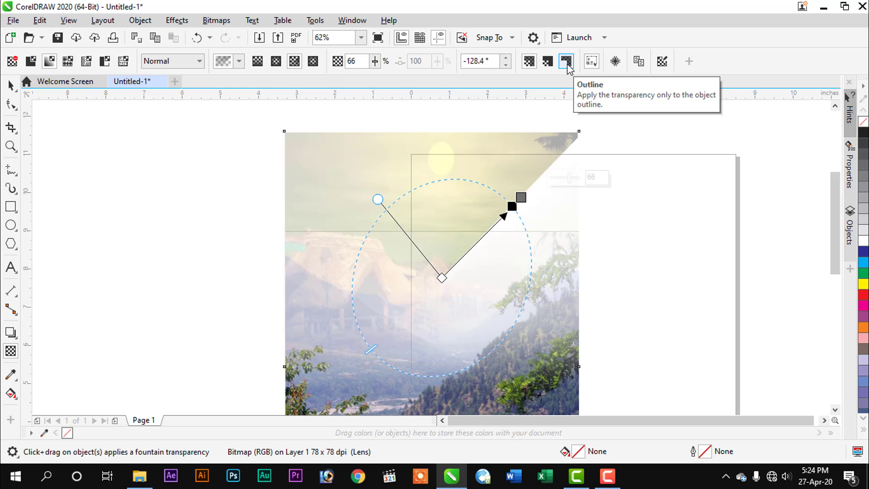
- Apply a vector pattern transparency to the hut picture and stretch and skew its pattern tile downward to the right
left_click(69, 62)
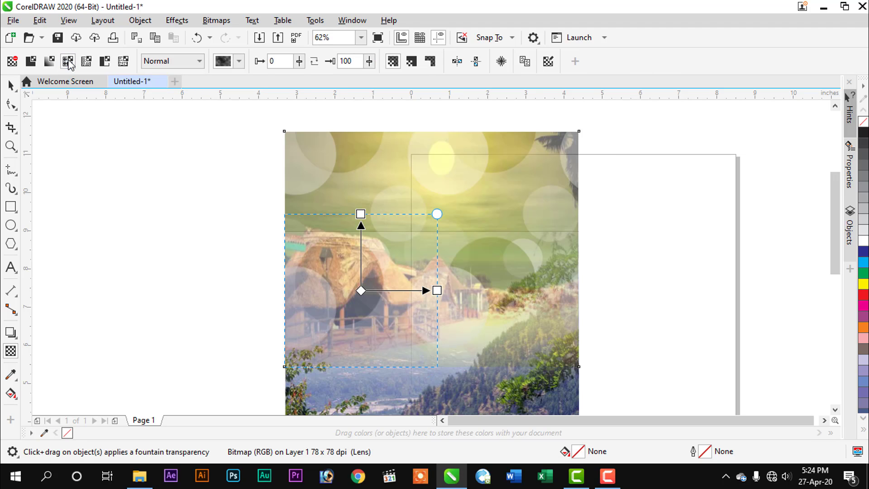
left_click_drag(437, 290, 466, 320)
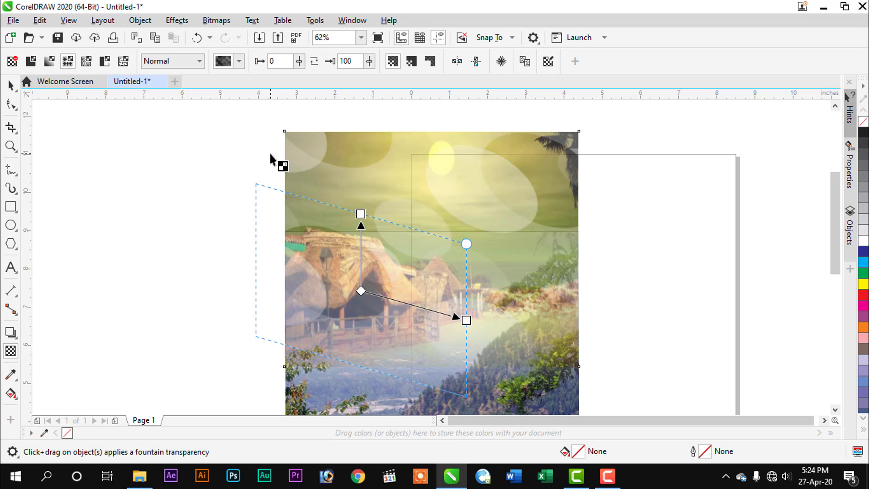
- Replace the pattern with the third preset of small scattered dots and look through the available preset categories
left_click(240, 62)
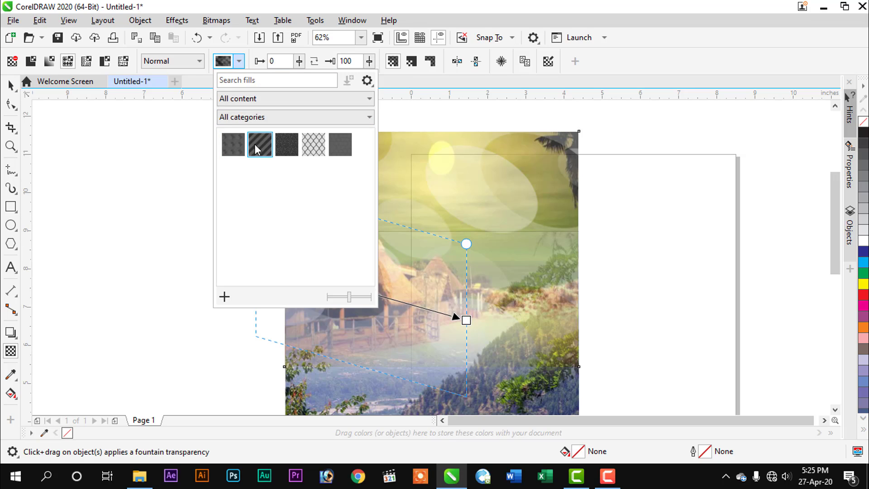
left_click(284, 147)
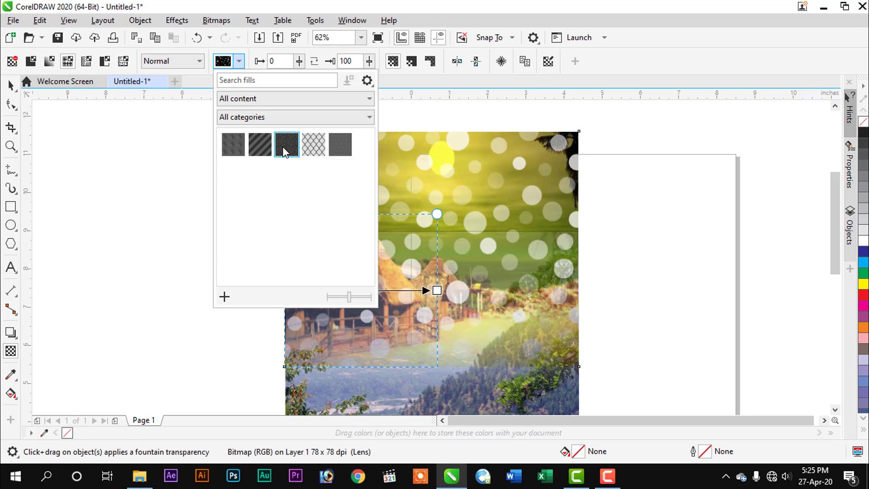
left_click(316, 118)
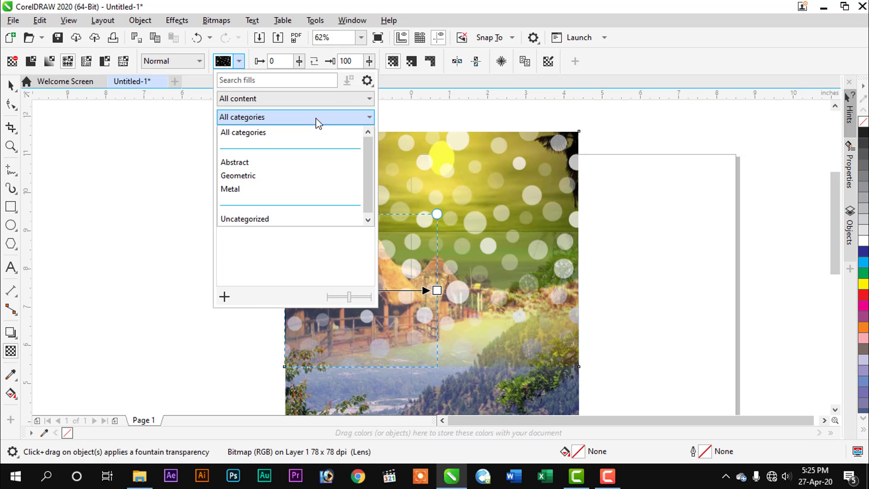
left_click(400, 81)
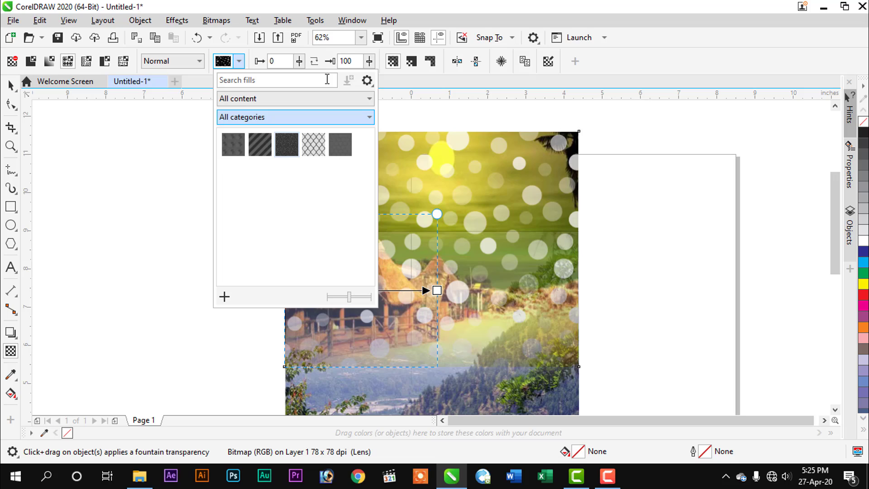
- Set the dotted pattern transparency's merge mode to Color and its foreground transparency to 50
left_click(204, 64)
left_click(201, 63)
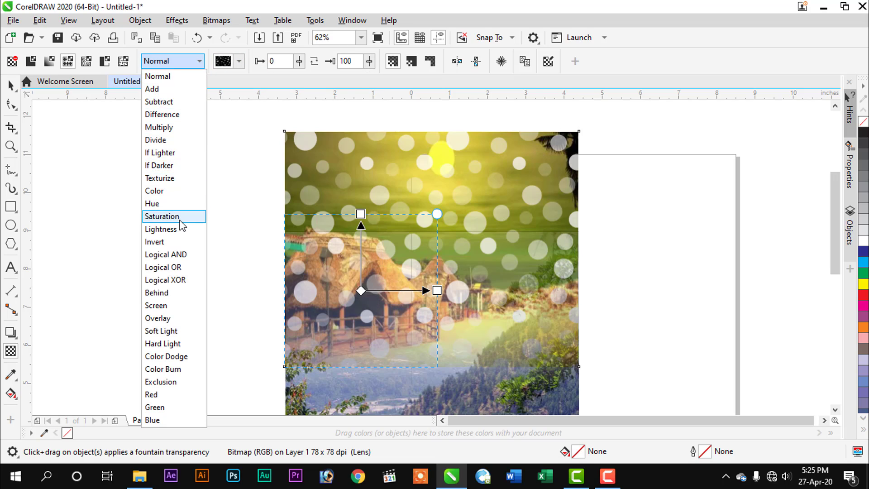
left_click(160, 191)
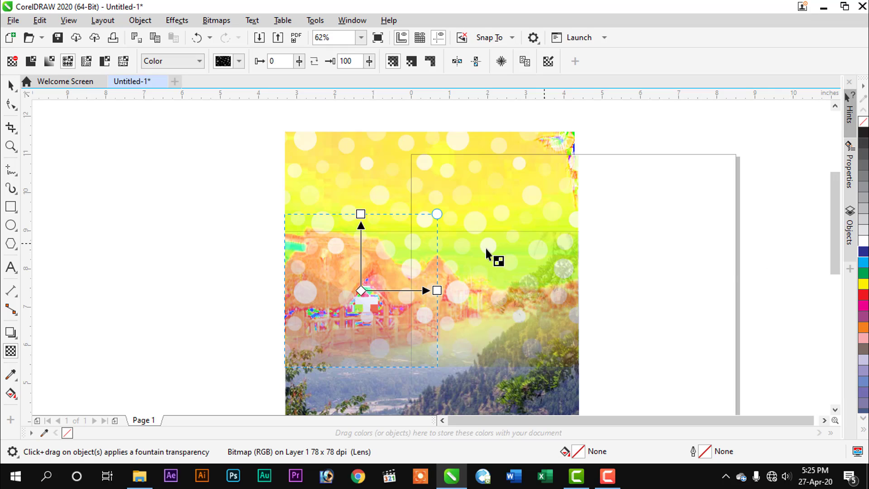
left_click(300, 67)
left_click_drag(301, 78, 329, 82)
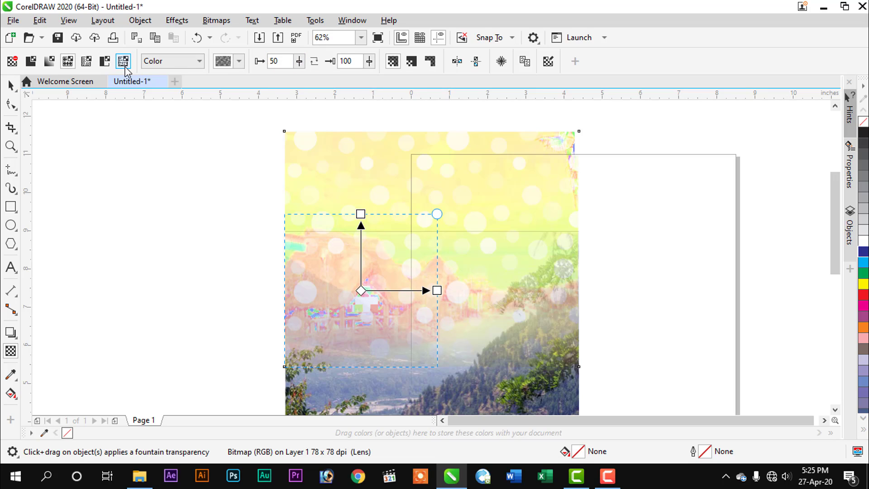
- Examine the options for saving a custom vector pattern transparency and for browsing to another fills library folder, cancelling both dialogs
left_click(239, 63)
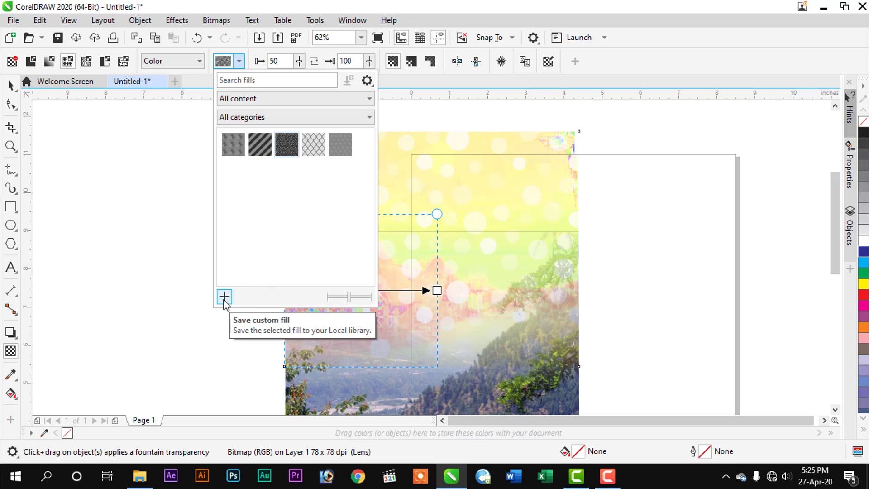
left_click(224, 299)
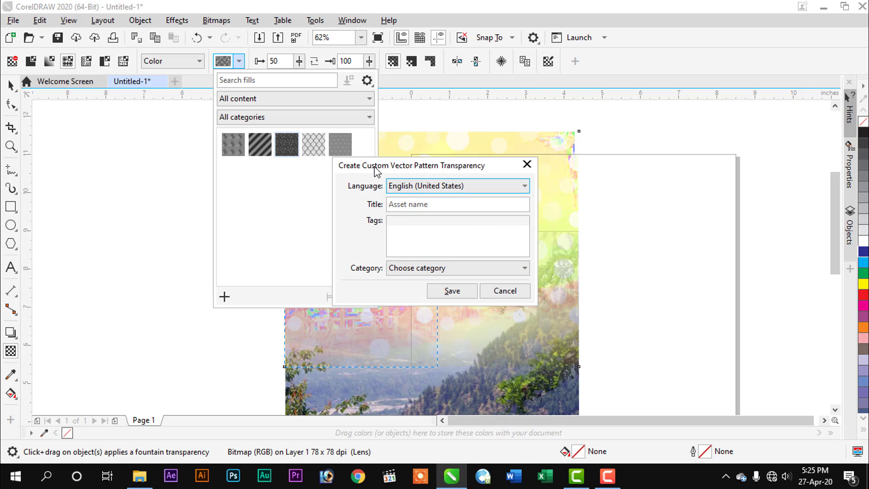
left_click_drag(362, 171, 169, 140)
left_click(275, 262)
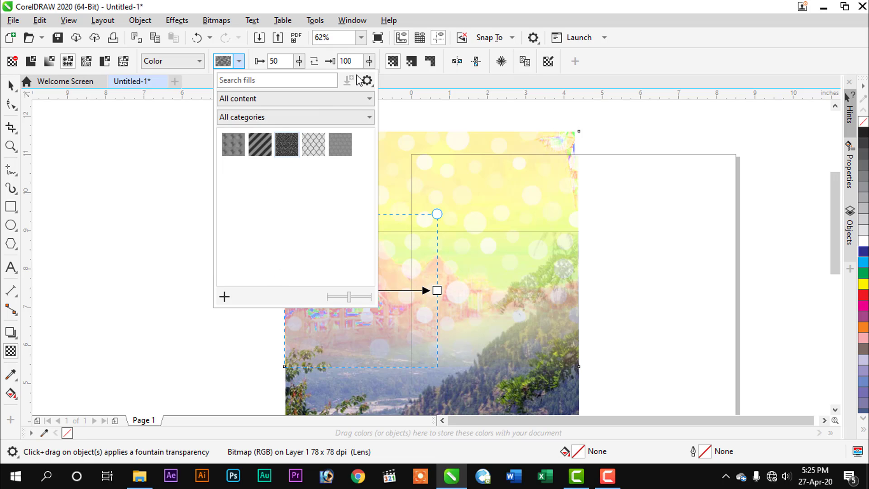
left_click(367, 80)
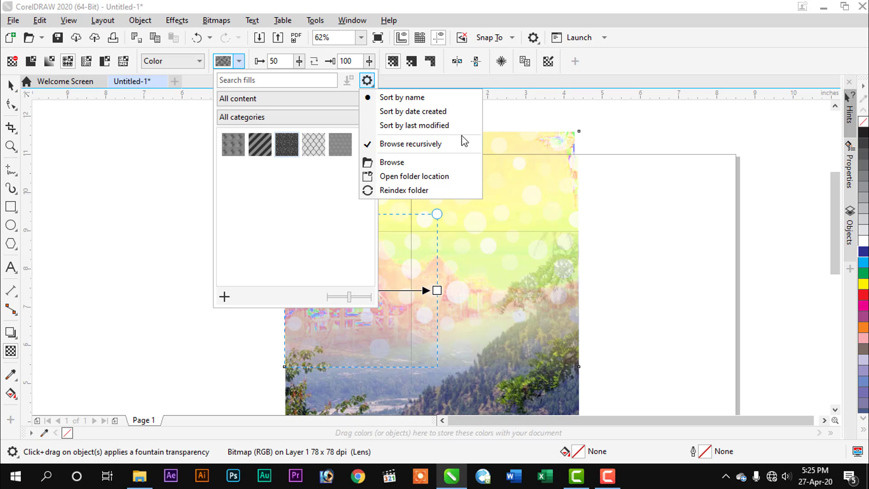
left_click(400, 166)
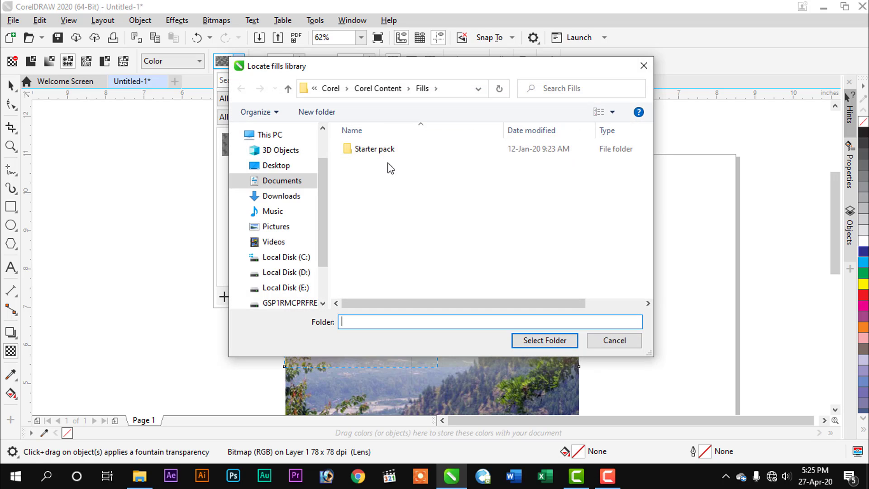
left_click(615, 341)
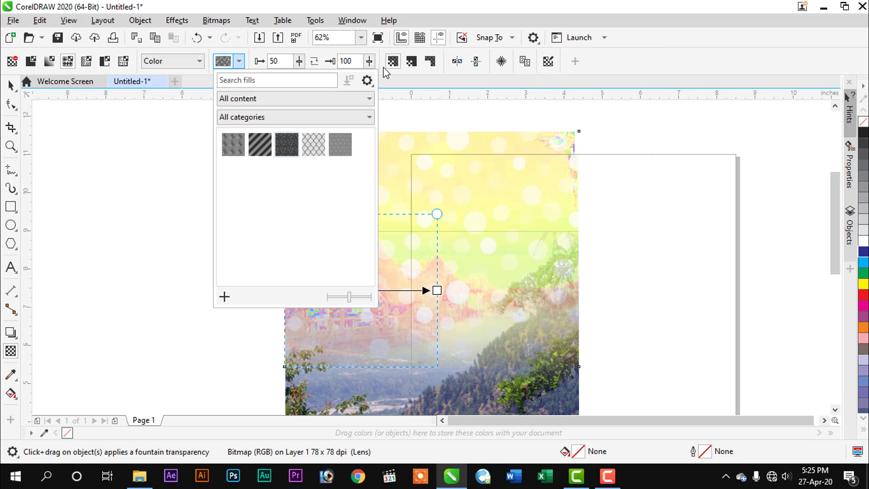
left_click(395, 85)
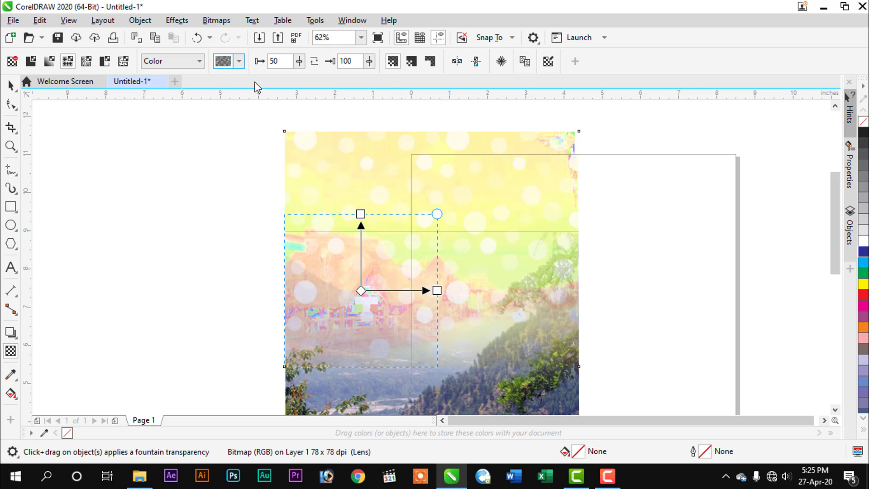
- Set the merge mode to Normal and apply a bitmap pattern transparency, widening and skewing its brick pattern tile
left_click(199, 60)
left_click(175, 78)
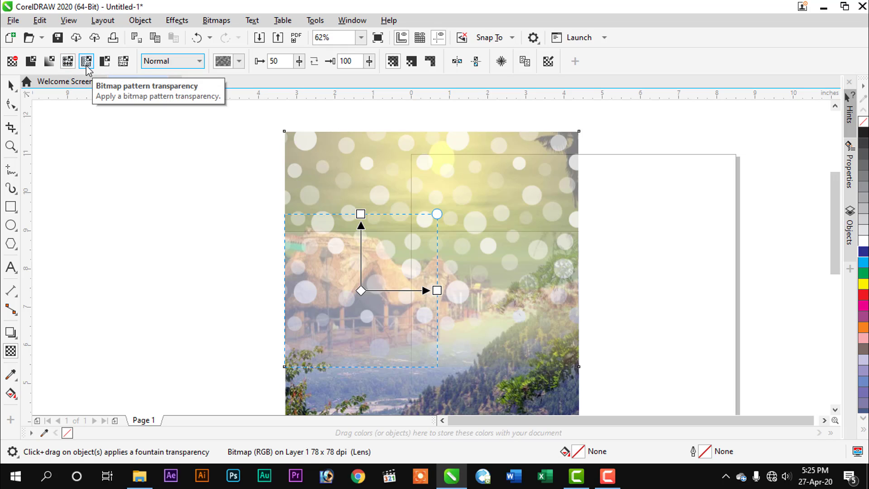
left_click(86, 62)
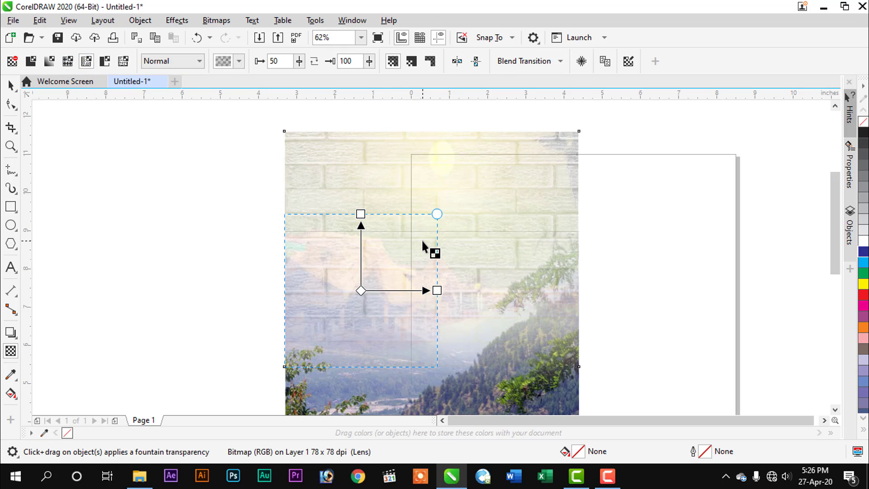
left_click_drag(360, 291, 315, 246)
left_click_drag(390, 246, 474, 275)
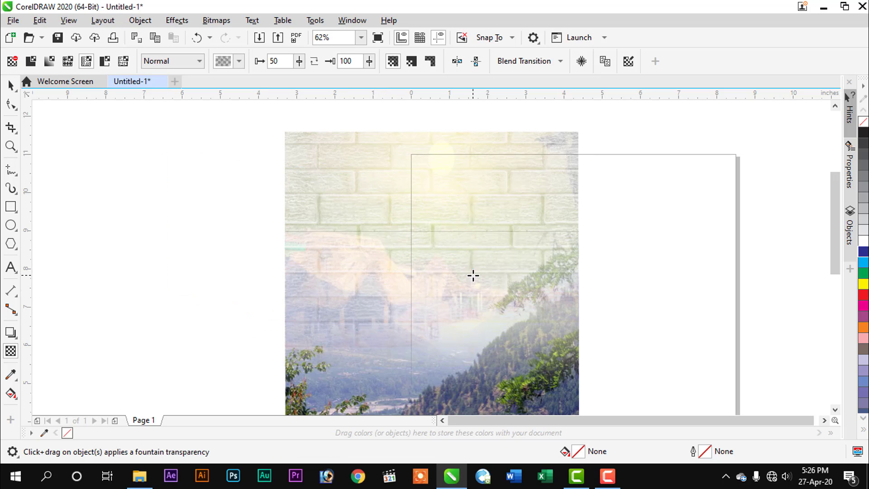
left_click_drag(474, 198, 510, 158)
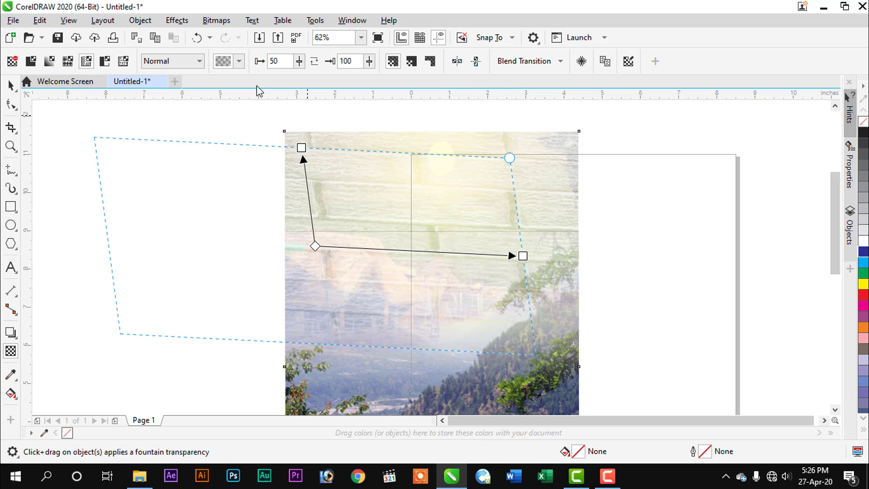
- Enable Edge match, Brightness, Luminance and Color in the brick pattern's blend transition and shift the pattern tile to the right
left_click(237, 60)
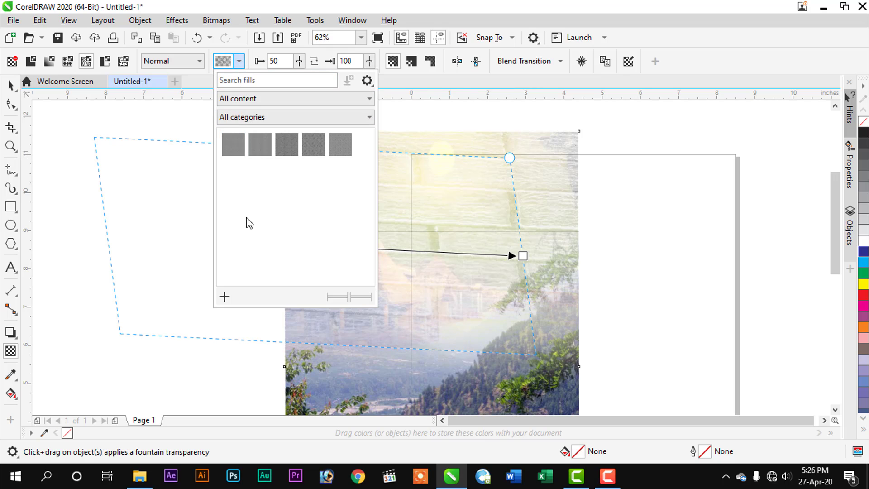
left_click(408, 131)
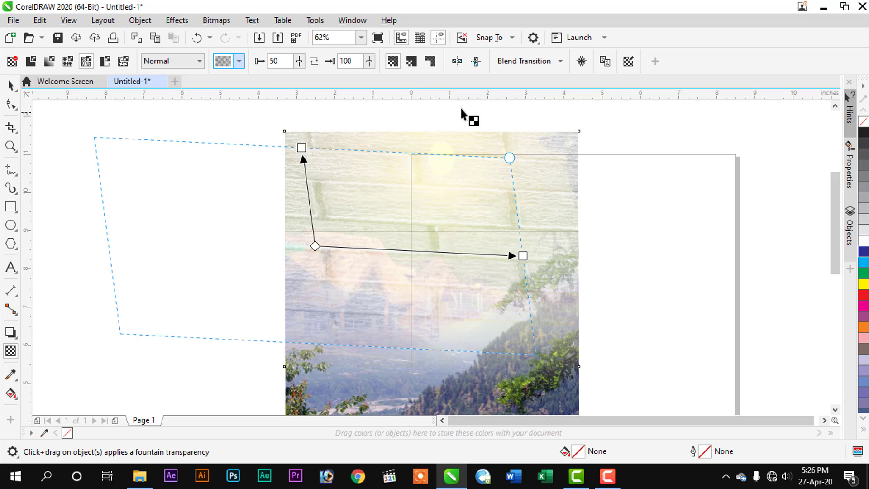
left_click(562, 66)
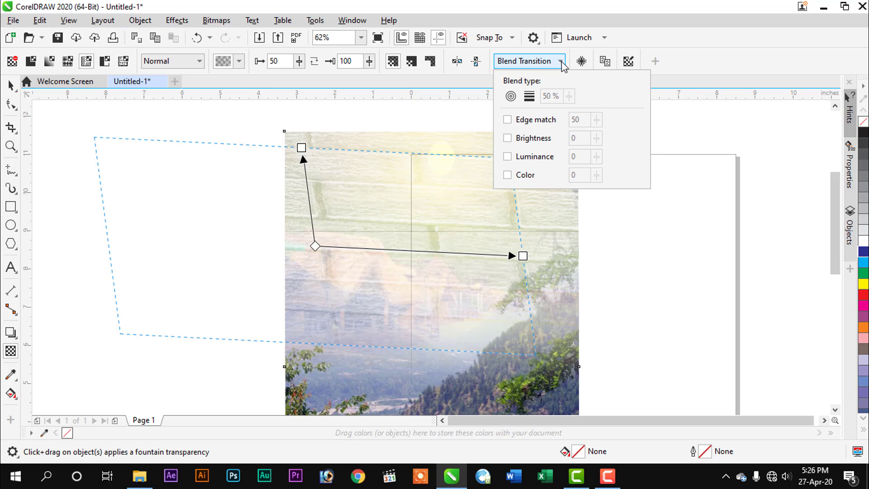
left_click(513, 121)
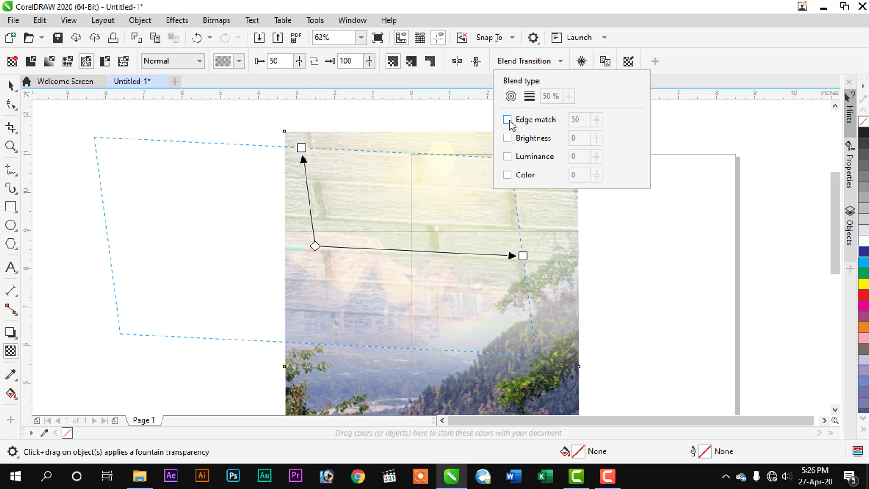
left_click(508, 139)
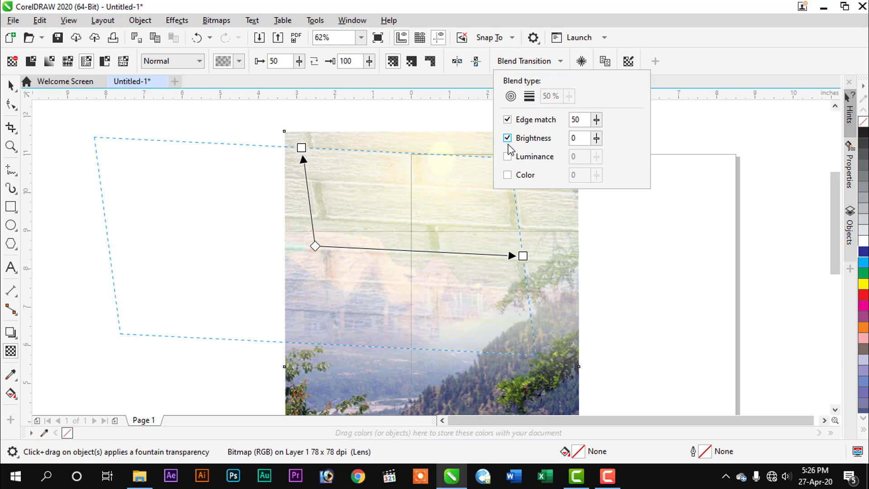
left_click(508, 157)
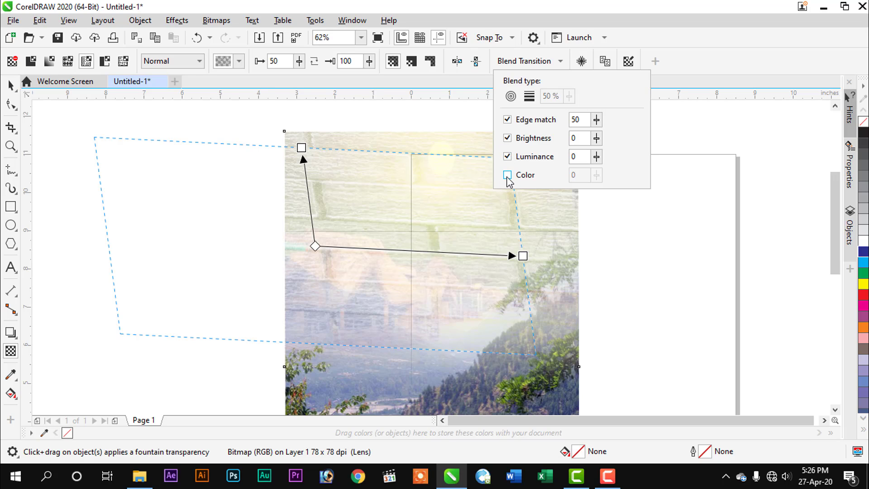
left_click(508, 175)
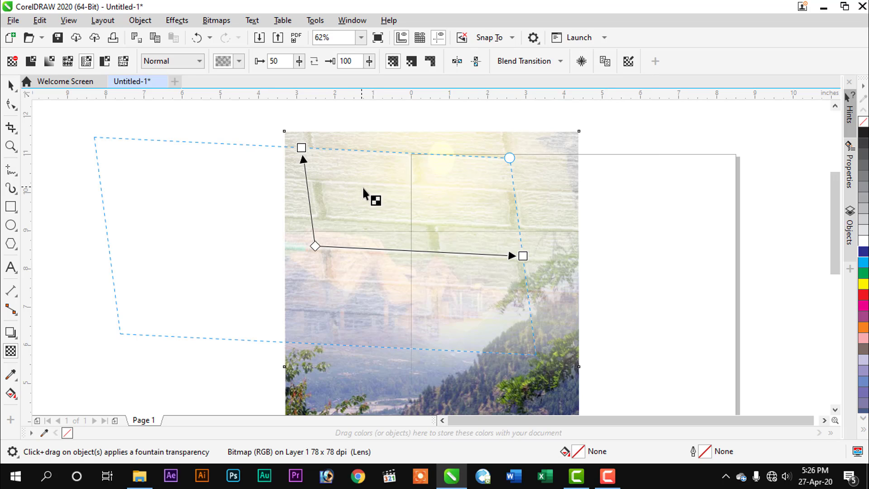
left_click_drag(315, 246, 368, 247)
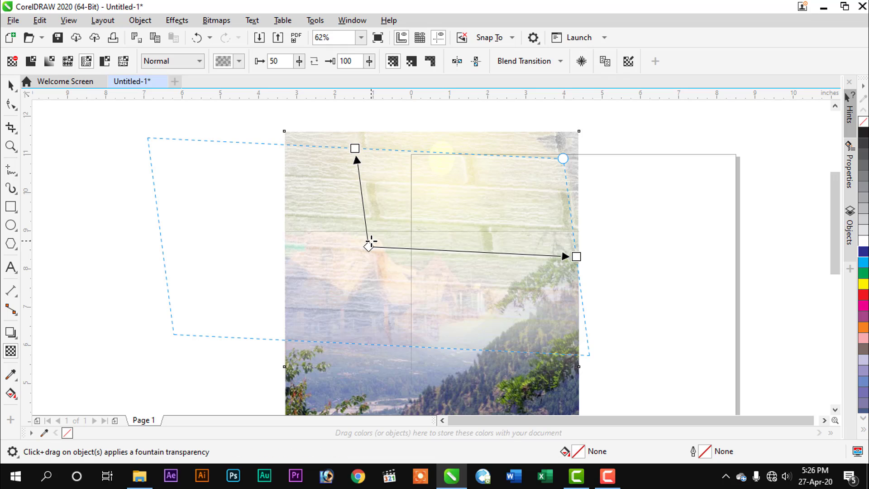
- Apply a two-color pattern transparency to the hut picture, trying the concentric squares pattern and settling on the diagonal band of small squares
left_click(105, 61)
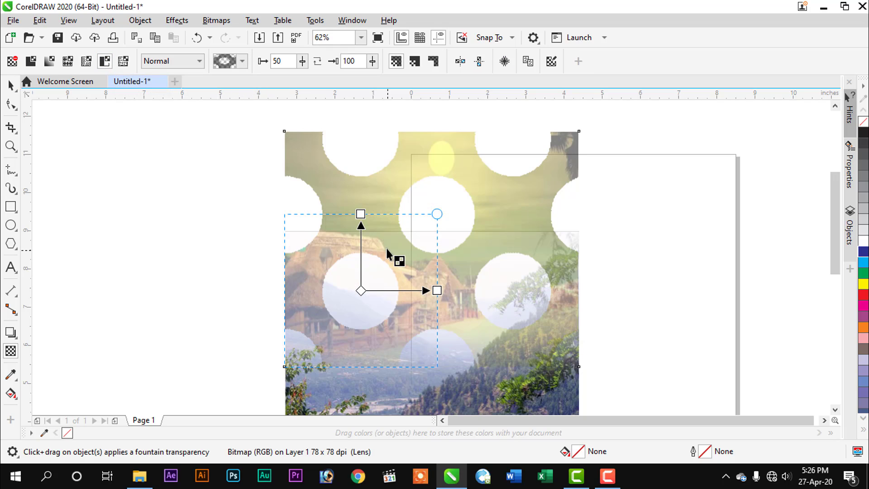
left_click(242, 61)
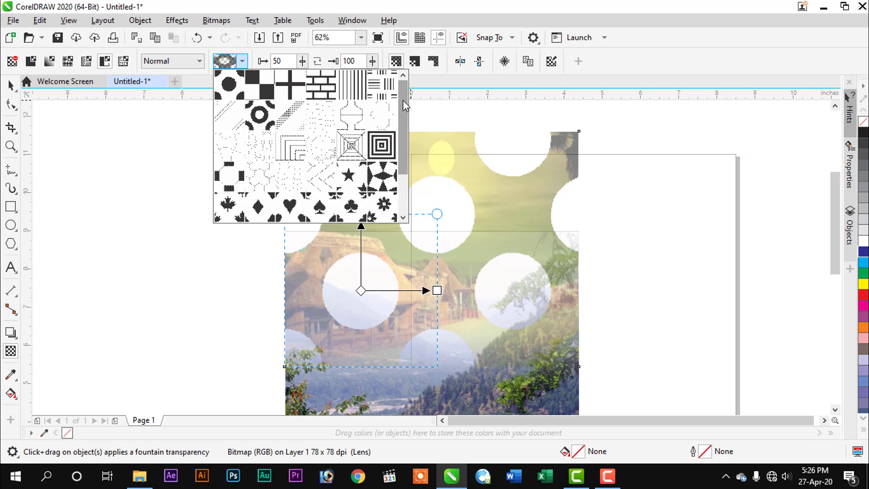
left_click_drag(403, 99, 404, 119)
left_click(348, 144)
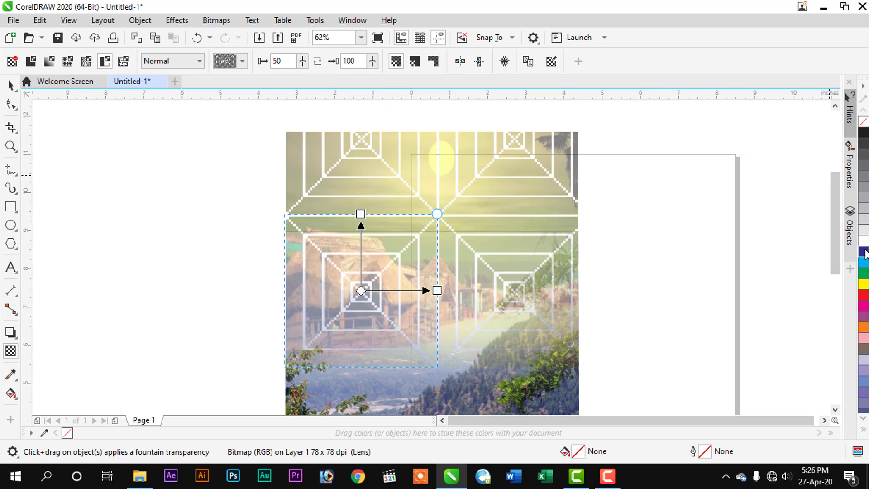
left_click(243, 61)
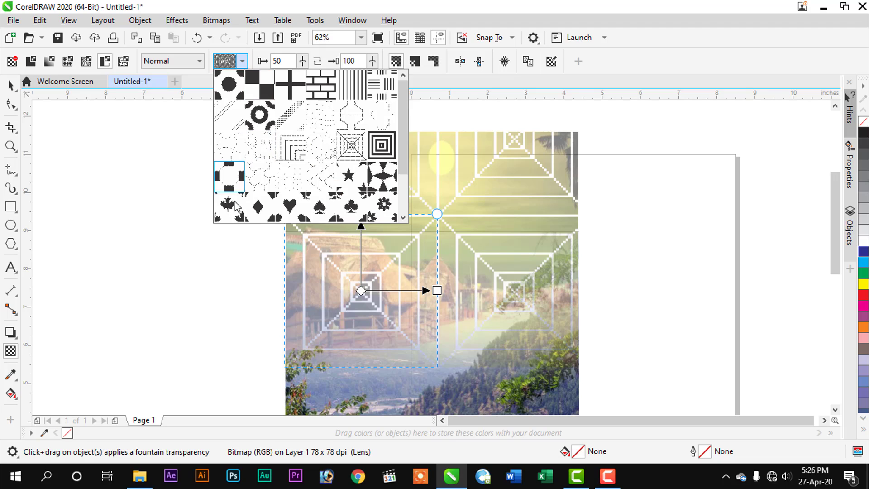
left_click(283, 120)
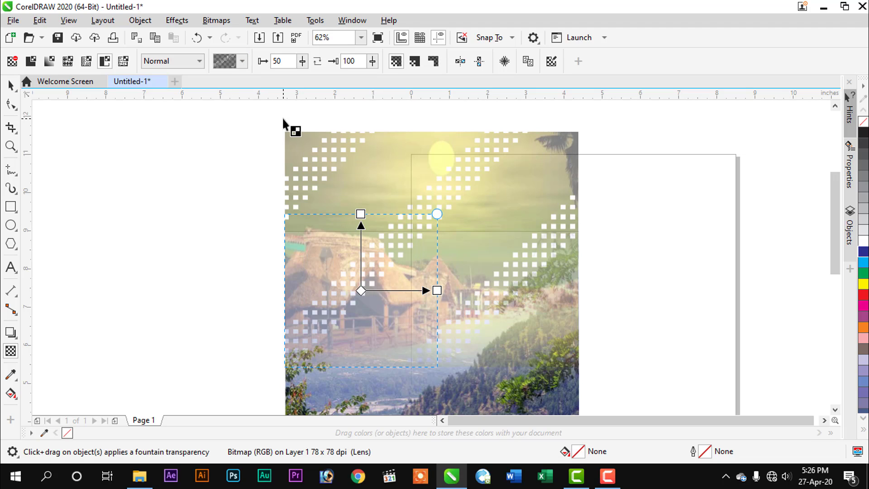
- Select the river landscape picture, apply a texture transparency to it, and move and rotate the texture tile up over the huts
right_click(375, 256)
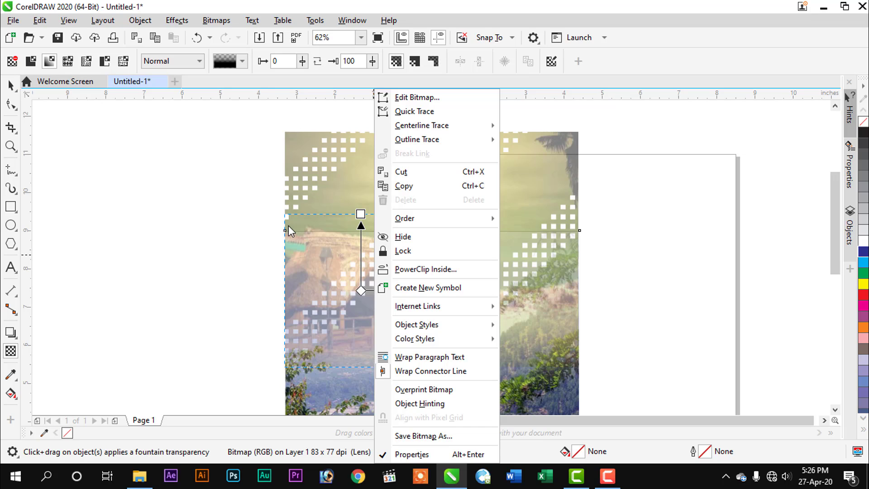
left_click(247, 161)
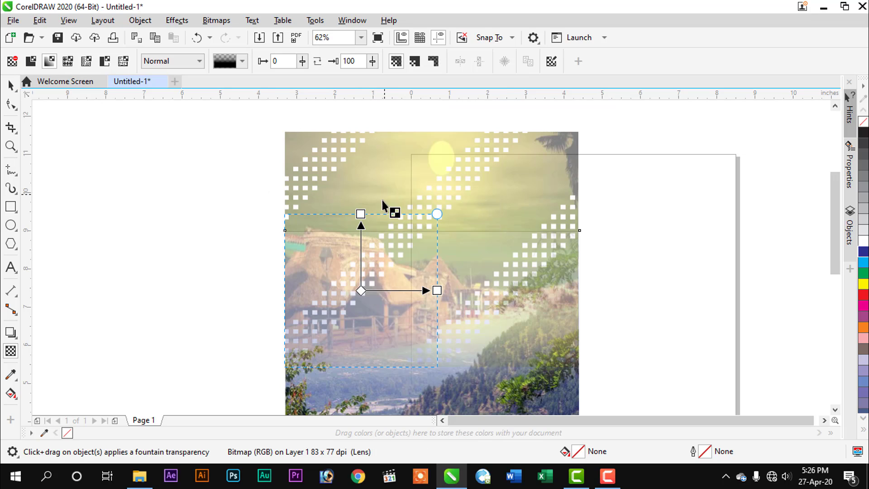
left_click(123, 62)
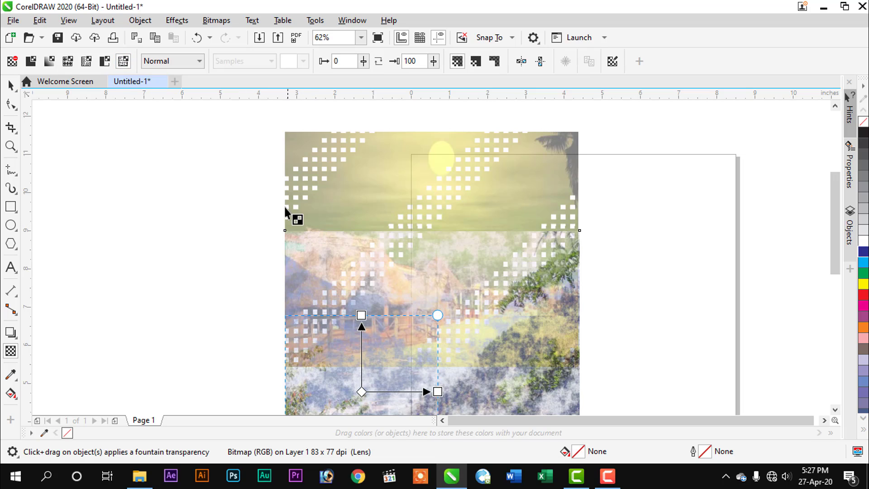
left_click_drag(377, 316, 386, 233)
left_click_drag(377, 316, 429, 253)
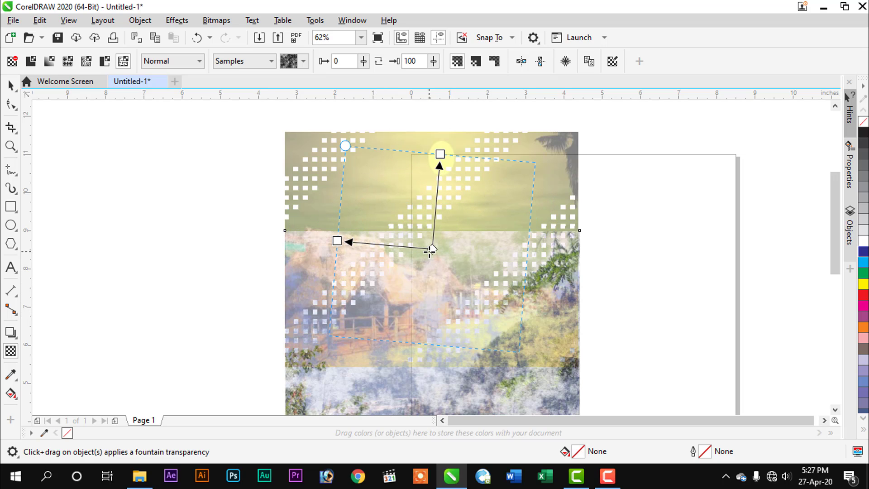
- View the detailed texture transparency settings without changing them and replace the texture with the dark blue streaked preset from the Samples library
left_click(303, 61)
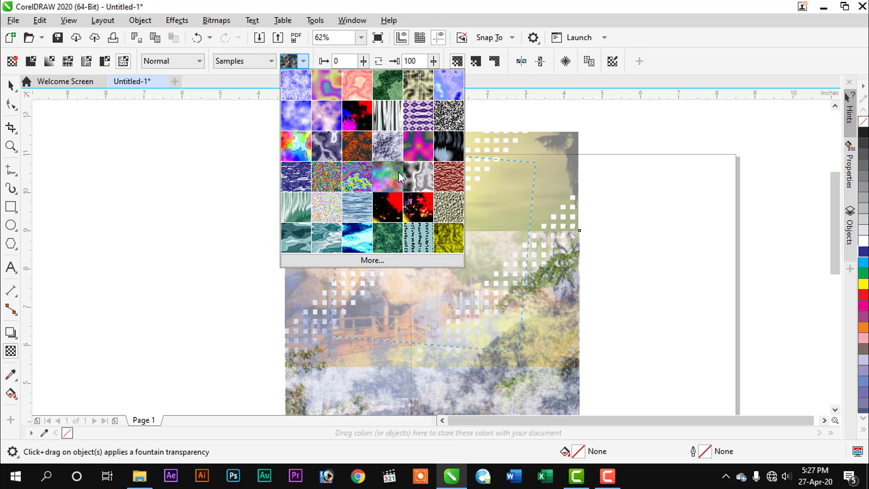
left_click(382, 261)
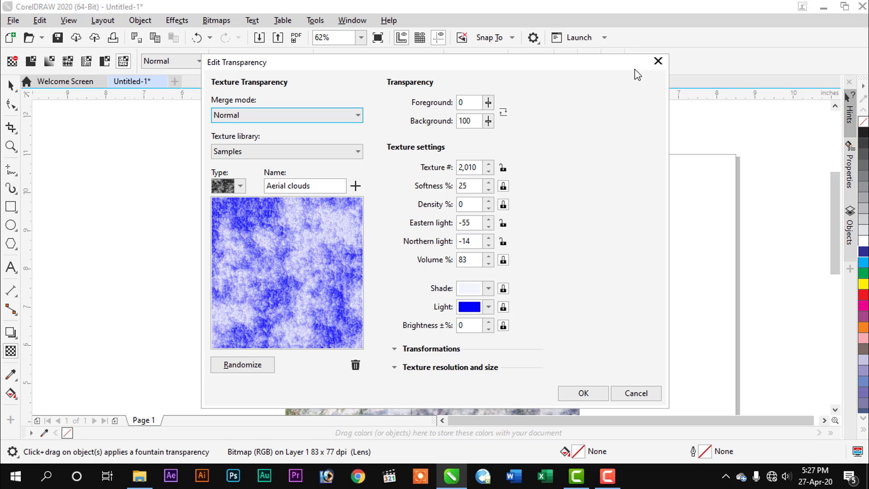
left_click(657, 61)
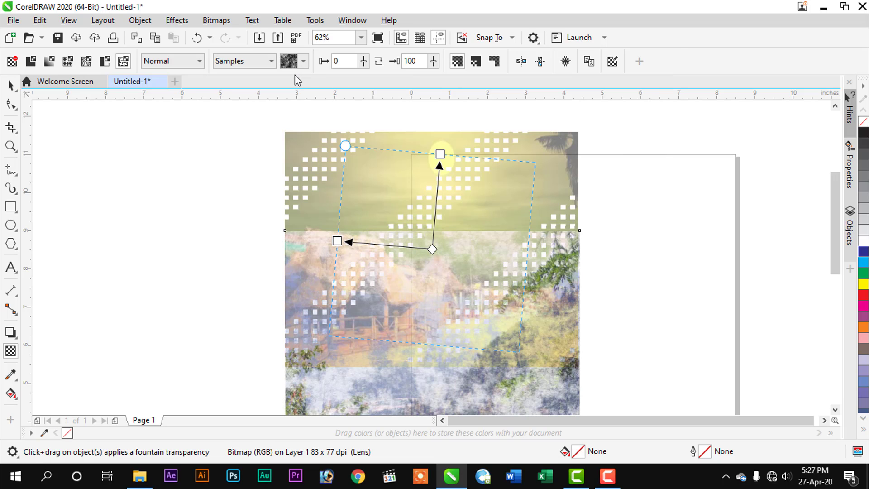
left_click(302, 60)
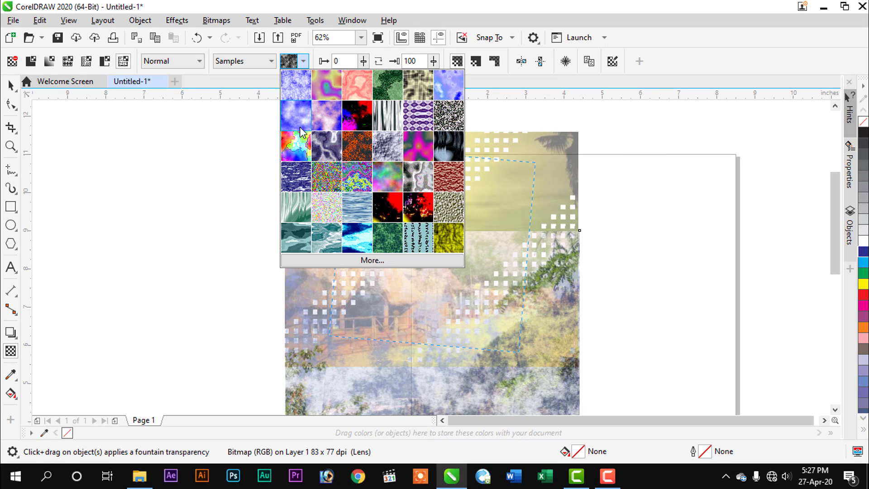
left_click(299, 181)
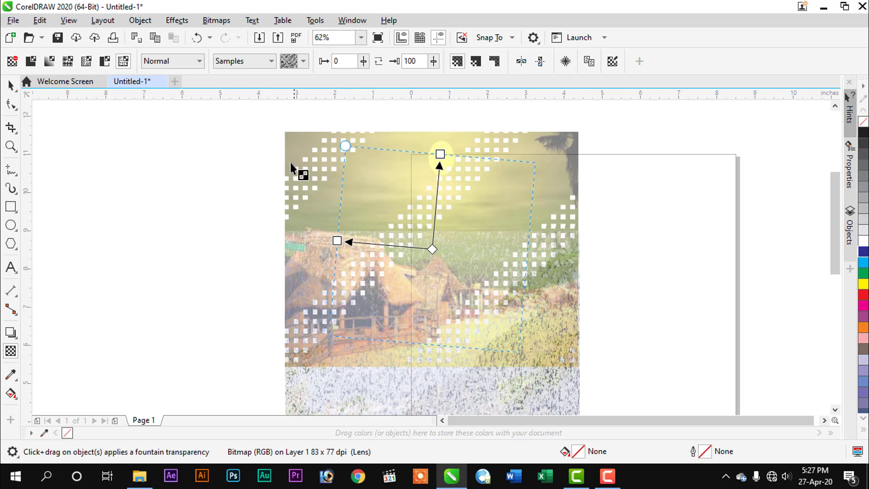
- Try the Samples 5 and Samples 9 texture libraries on the river picture, settle on Styles, and stretch the texture tile upward over the huts
left_click(272, 63)
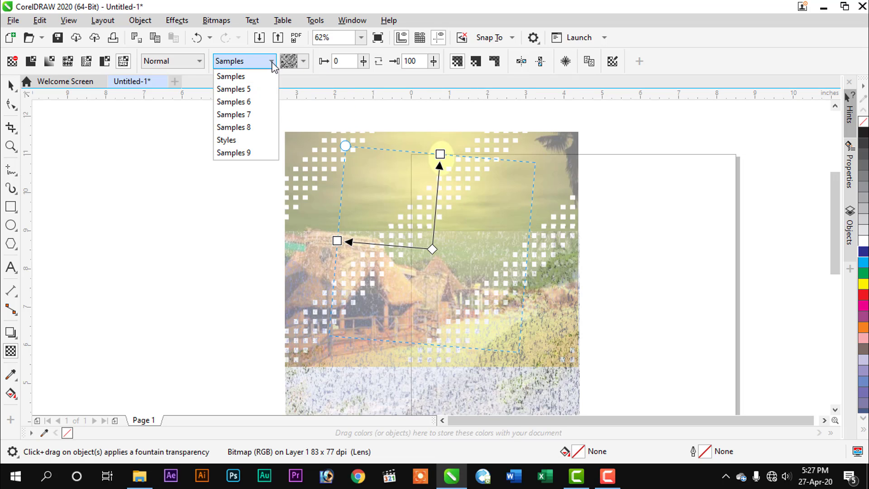
left_click(257, 89)
left_click(272, 63)
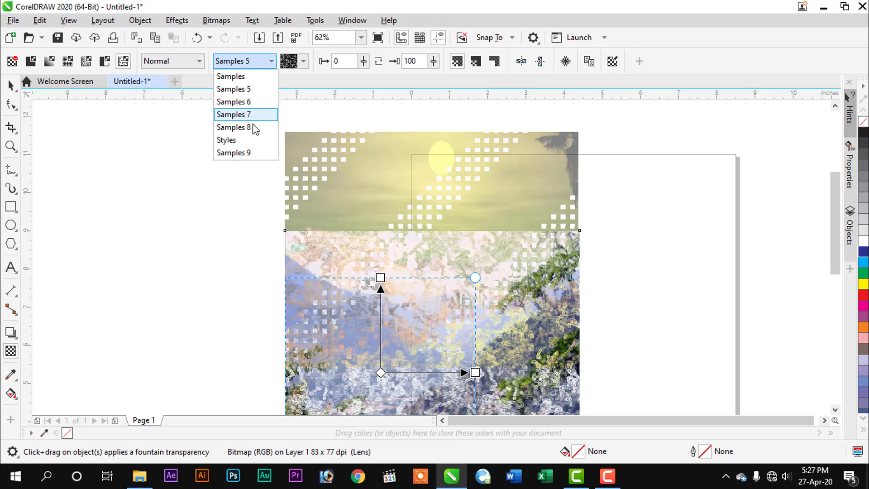
left_click(245, 152)
left_click(271, 60)
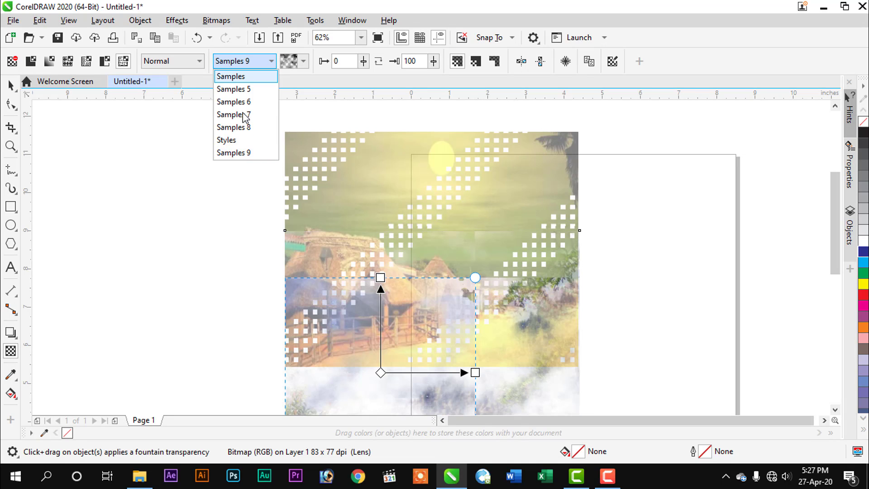
left_click(235, 140)
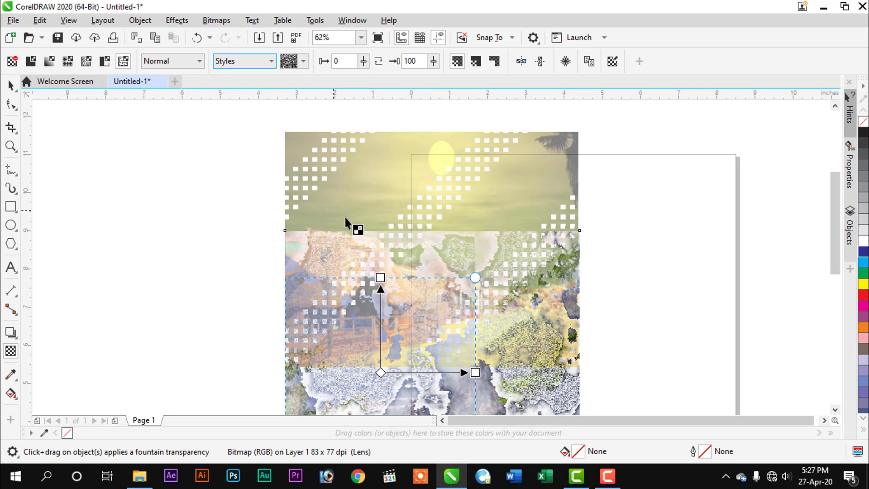
left_click_drag(380, 277, 394, 178)
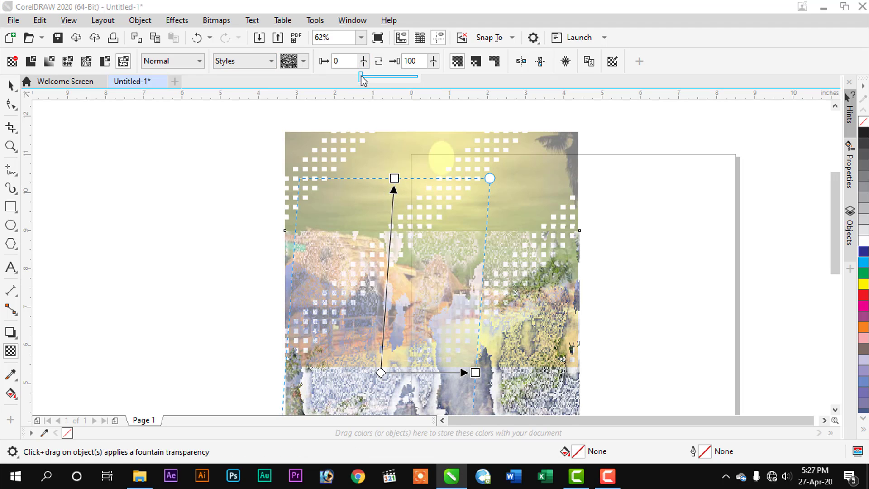
- Set the foreground transparency of the river picture's texture to 36
left_click_drag(361, 78, 388, 78)
left_click(385, 81)
left_click(364, 61)
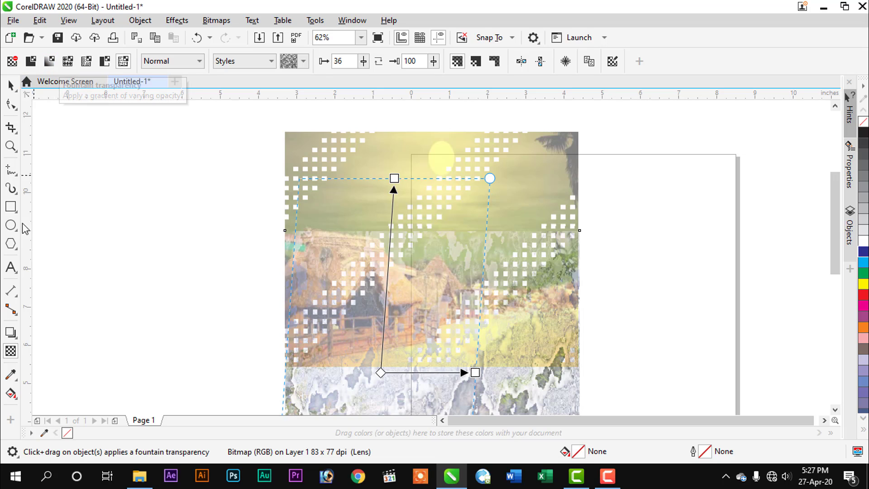
- Add a one-word name as artistic text in the empty area left of the pictures and change its case to uppercase
left_click(11, 267)
left_click(150, 165)
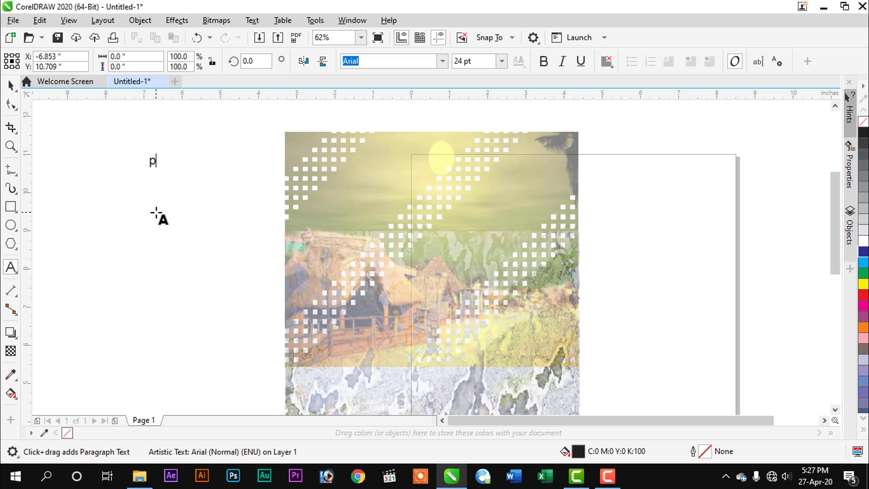
type("pakeeza")
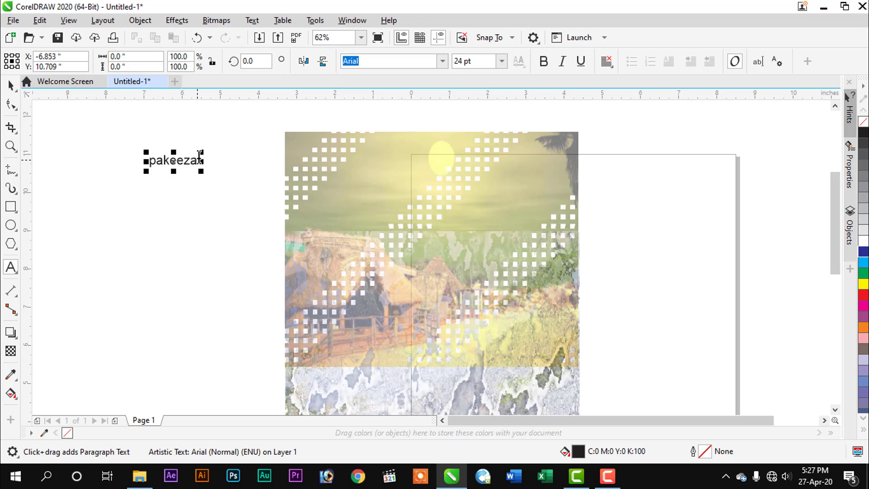
left_click(252, 21)
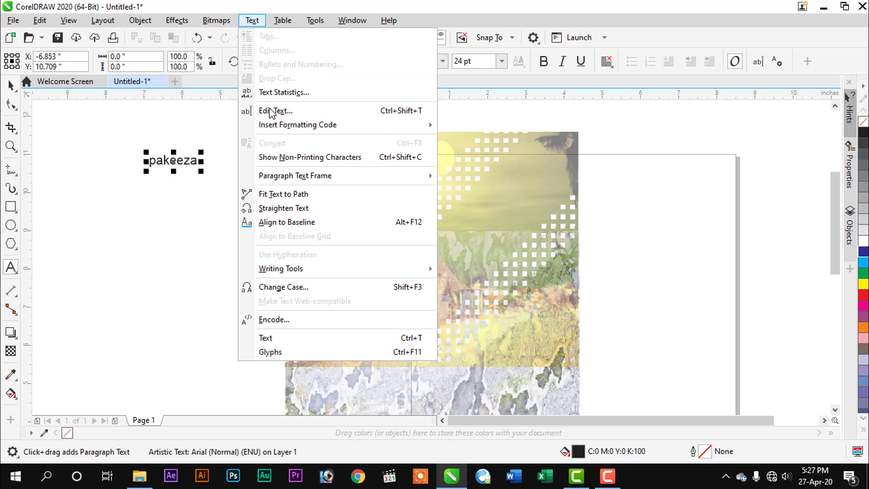
left_click(300, 287)
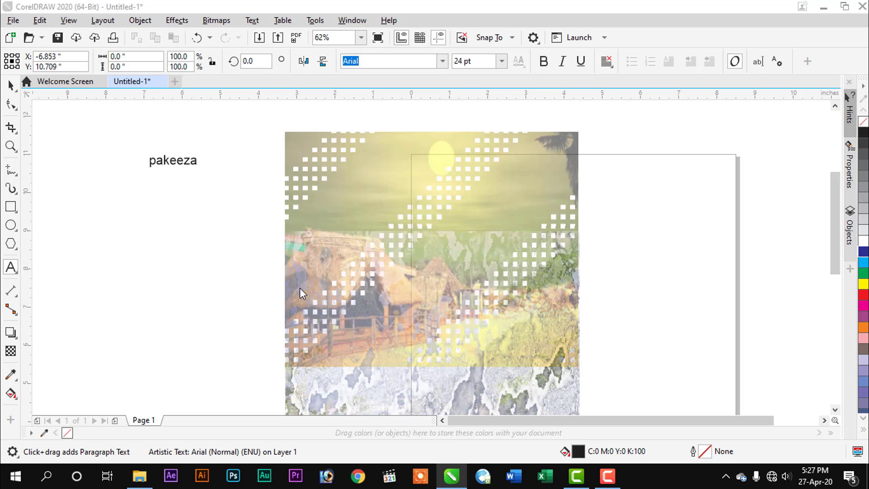
left_click(382, 224)
left_click(405, 280)
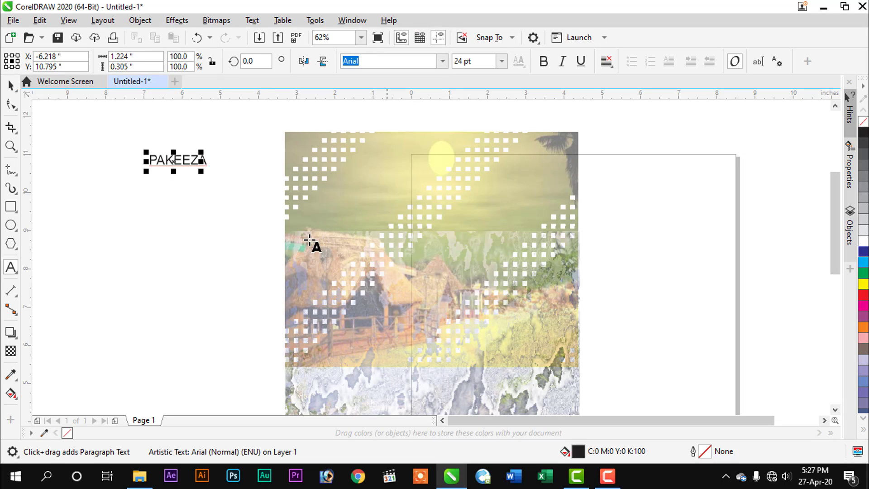
- Enlarge the uppercase text to about 90 pt and place it across the pictures just above the huts
left_click_drag(233, 207, 331, 267)
left_click_drag(253, 175, 401, 231)
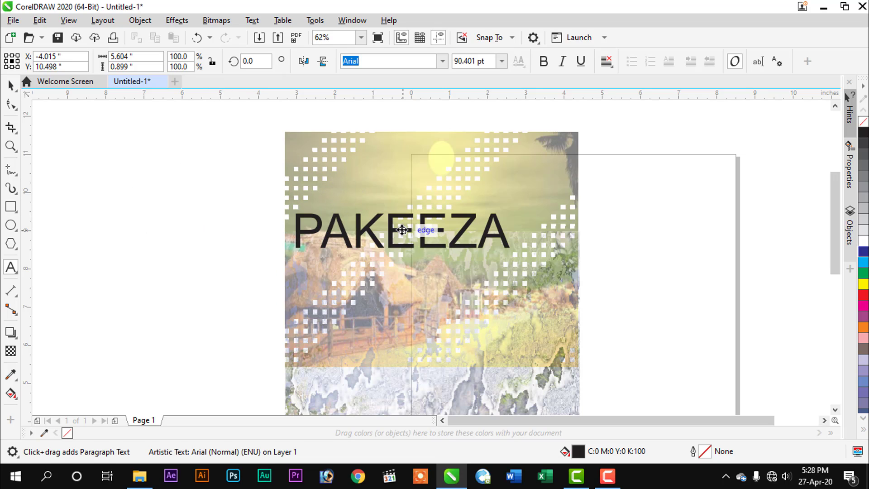
- Apply a horizontal fountain transparency to the text, fading it out toward its first letter, with the opaque end placed on the last letters
left_click(10, 351)
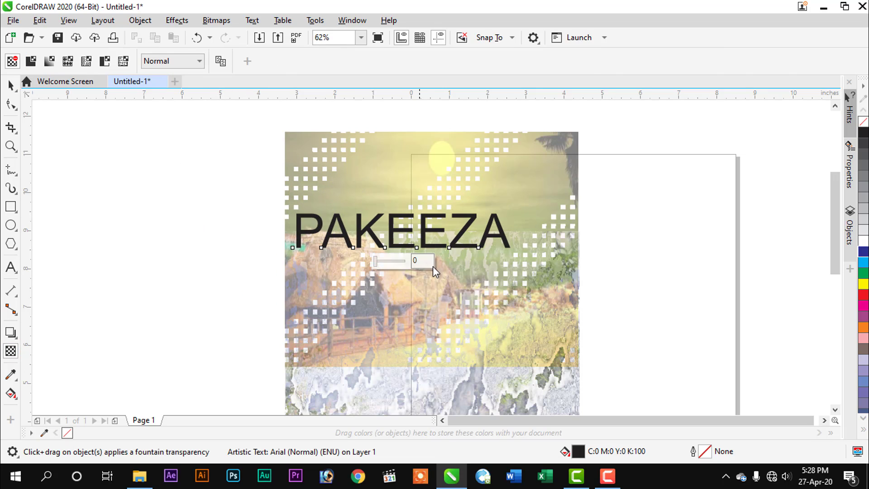
left_click_drag(423, 230, 303, 230)
left_click_drag(423, 231, 500, 232)
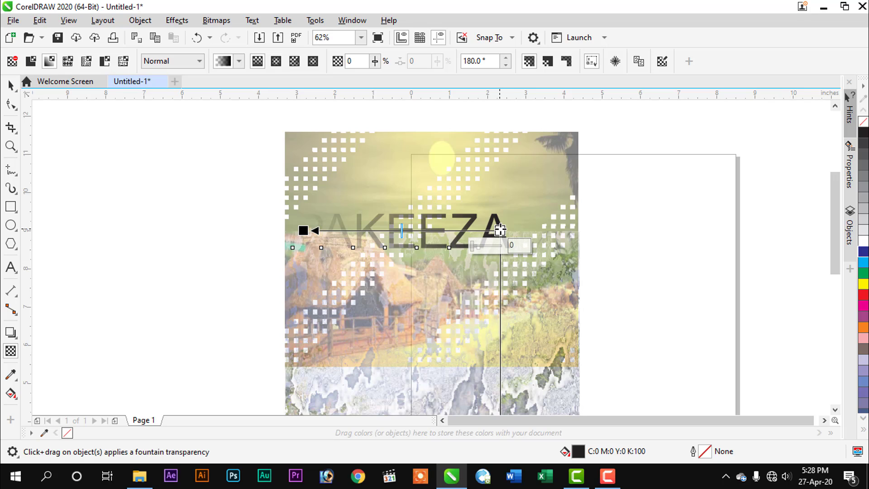
left_click_drag(500, 231, 510, 230)
left_click_drag(510, 230, 479, 230)
- Tilt and skew the text's fountain transparency to about 123.9°, with its transparent end up at the pictures' left edge
left_click_drag(302, 232, 301, 180)
left_click_drag(429, 410, 340, 291)
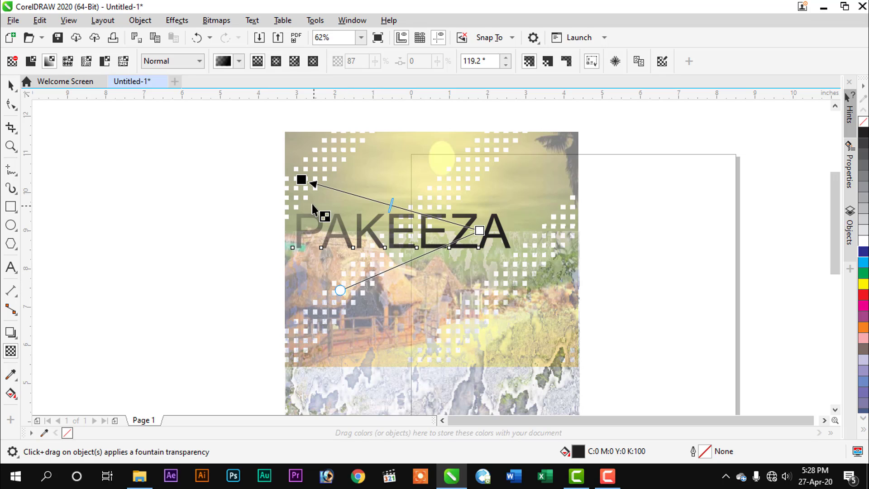
left_click_drag(302, 179, 284, 183)
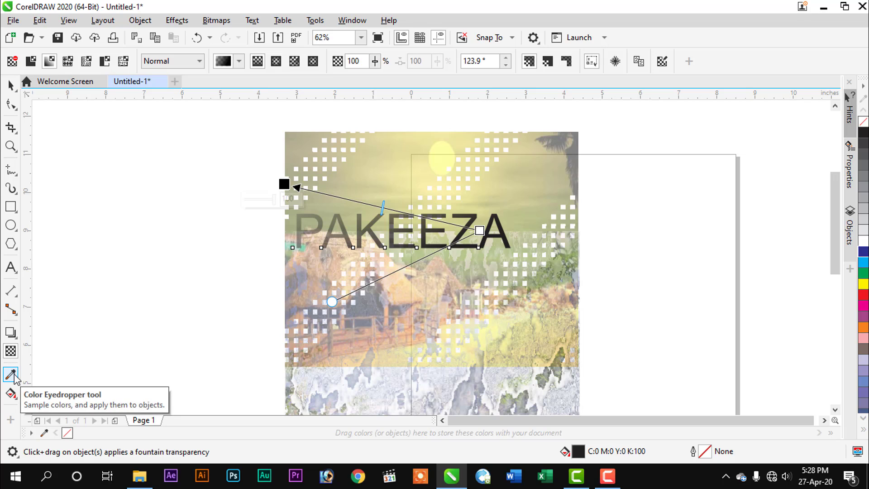
left_click(437, 244)
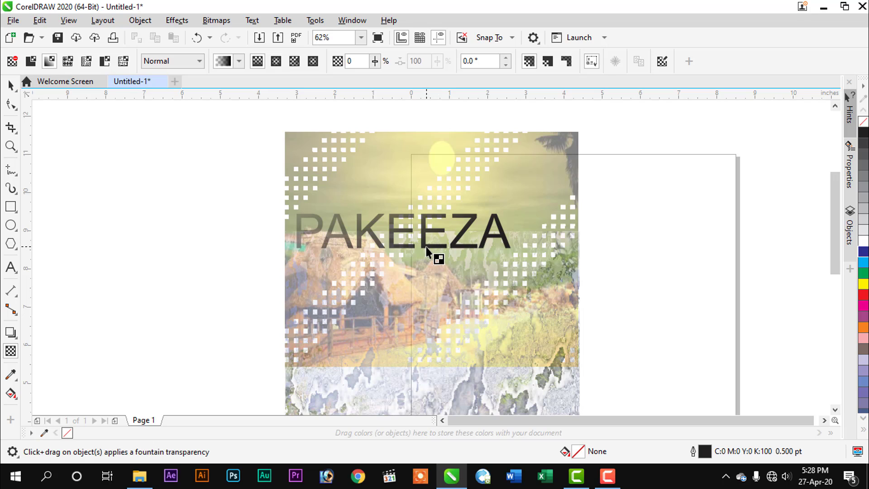
left_click(426, 251)
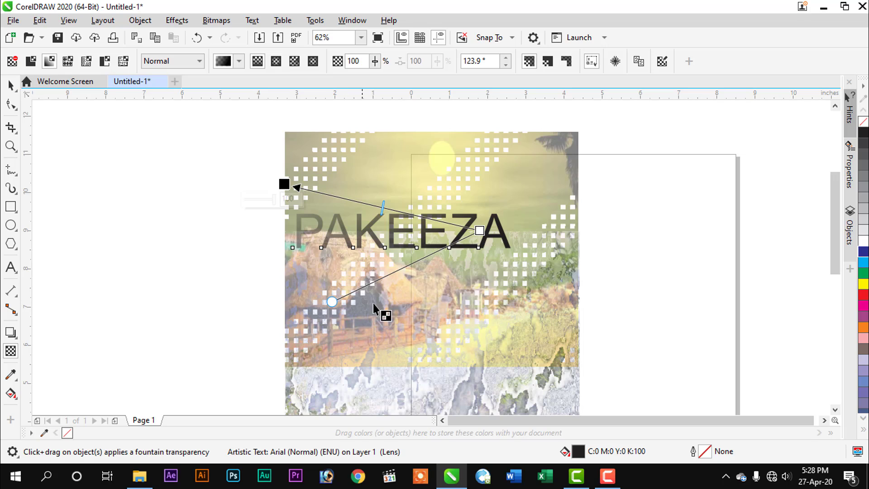
left_click(608, 476)
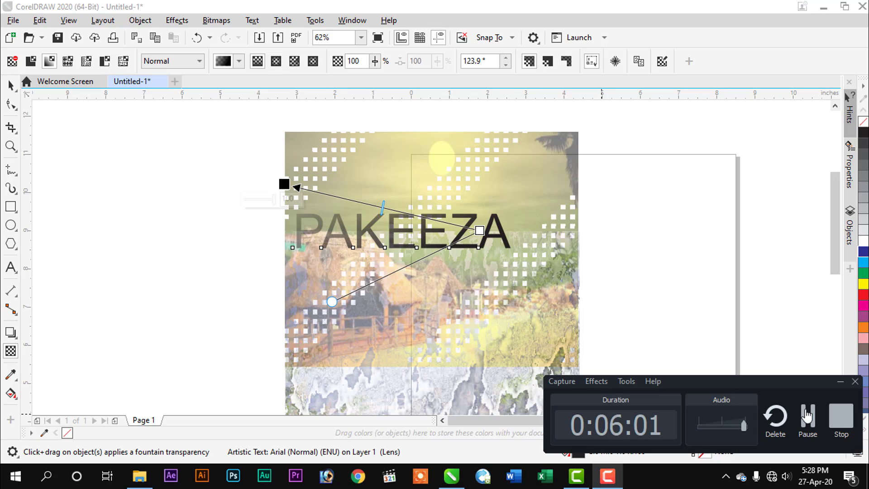